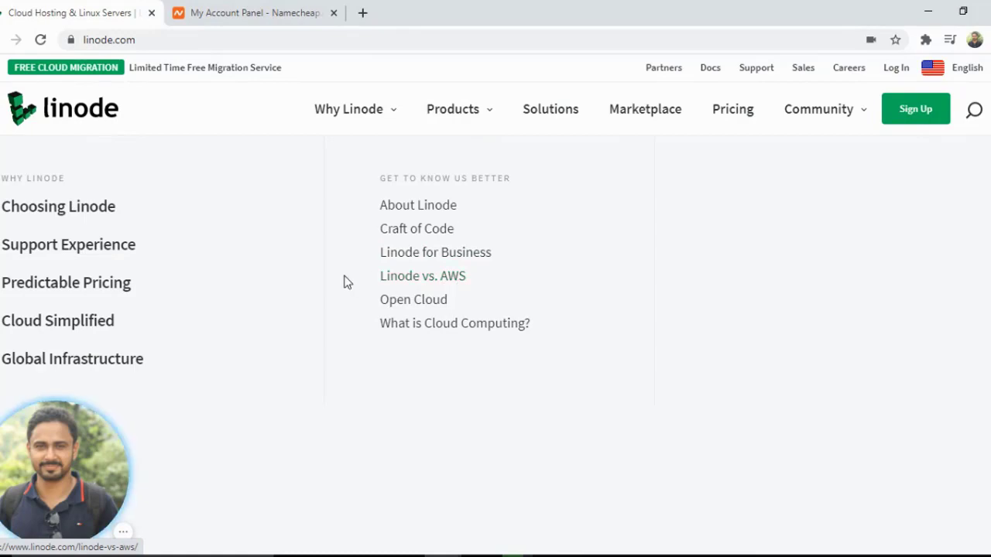
Examine the homepage's company statistics and the dashboard preview section
{"action": "left_click", "coordinate": [352, 122]}
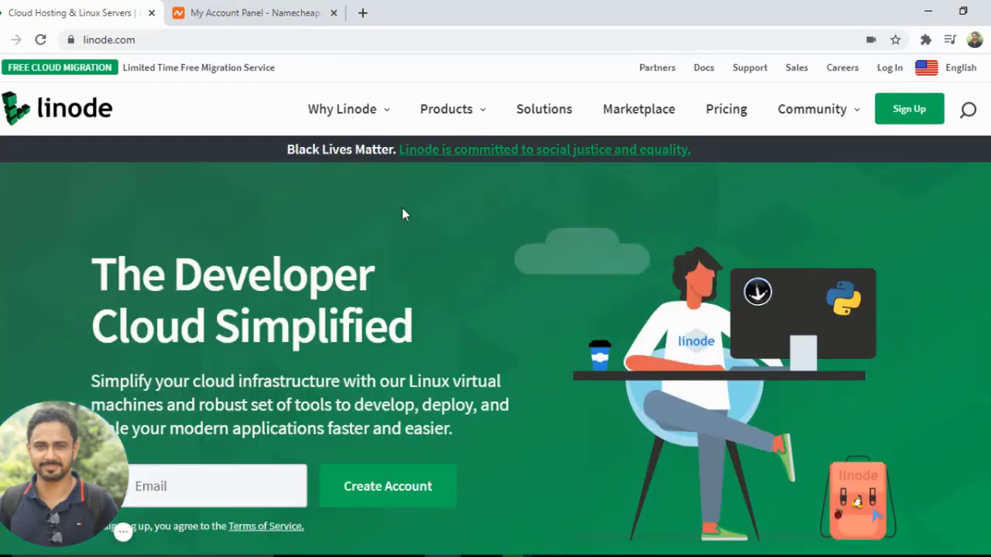
{"action": "scroll", "coordinate": [429, 195], "scroll_direction": "down", "scroll_amount": 6}
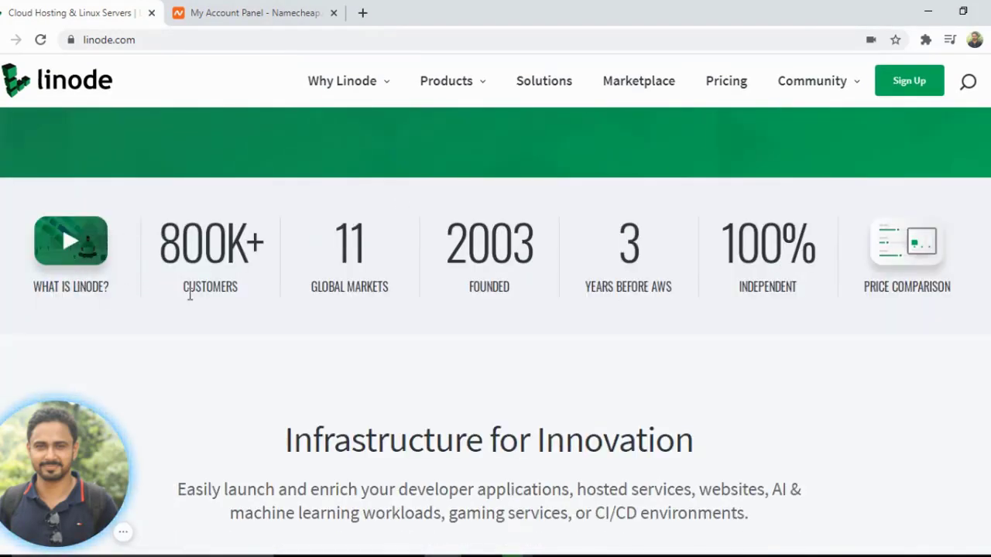
{"action": "left_click_drag", "start_coordinate": [178, 233], "coordinate": [229, 240]}
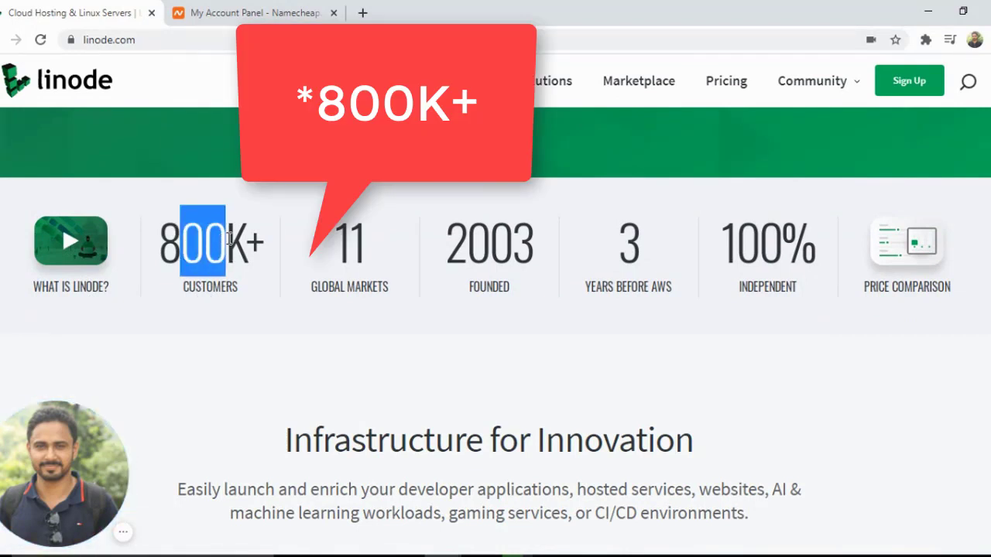
{"action": "left_click", "coordinate": [357, 261]}
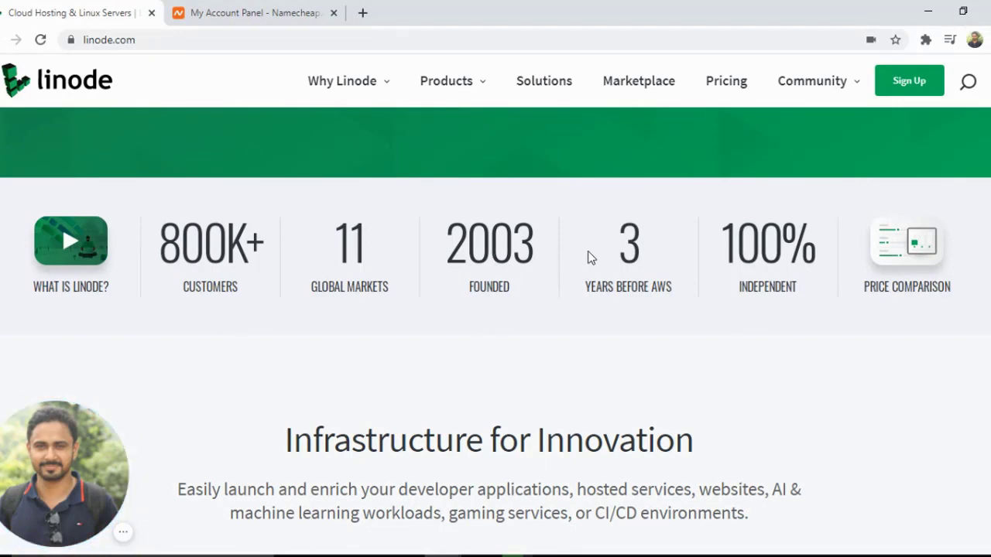
{"action": "left_click_drag", "start_coordinate": [648, 258], "coordinate": [620, 252]}
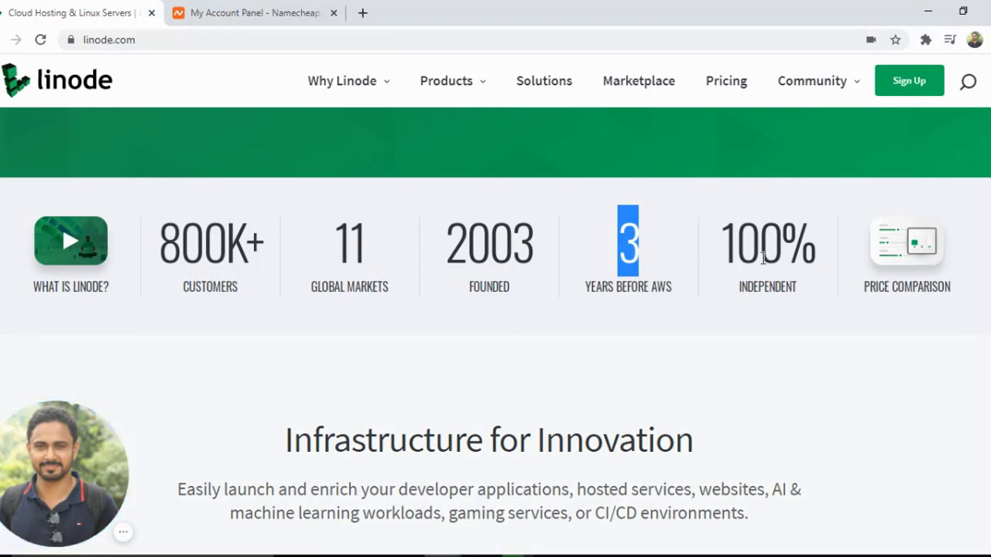
{"action": "double_click", "coordinate": [763, 258]}
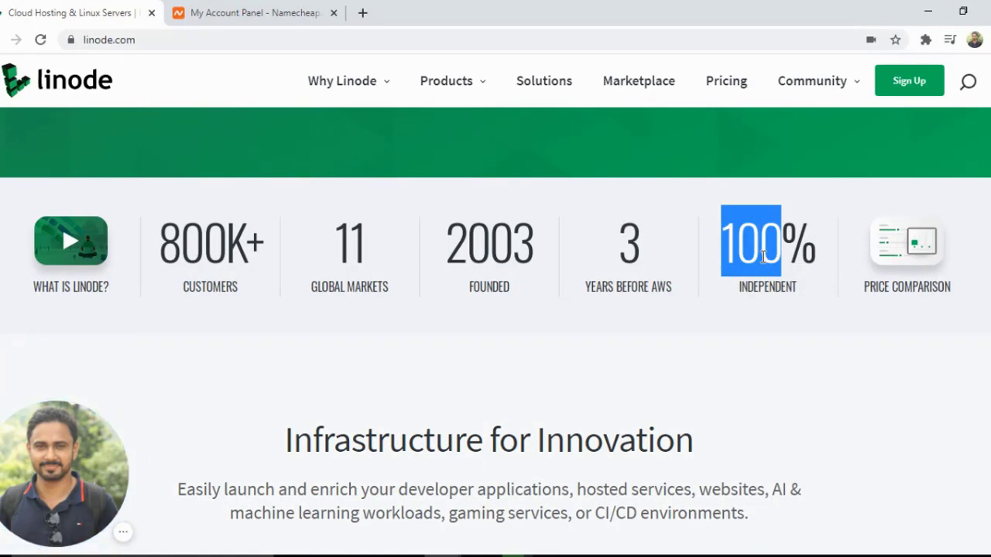
{"action": "scroll", "coordinate": [763, 258], "scroll_direction": "down", "scroll_amount": 2}
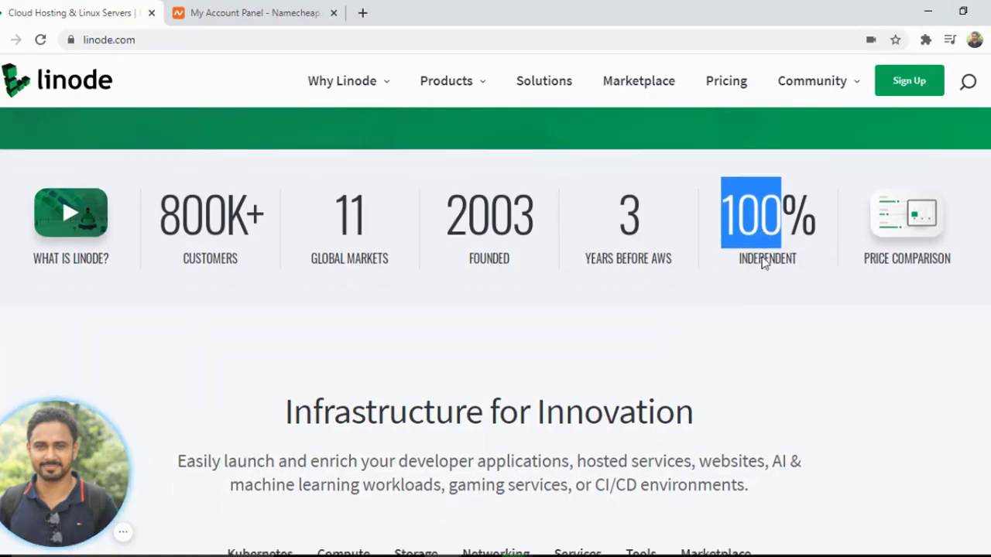
{"action": "scroll", "coordinate": [762, 258], "scroll_direction": "up", "scroll_amount": 1}
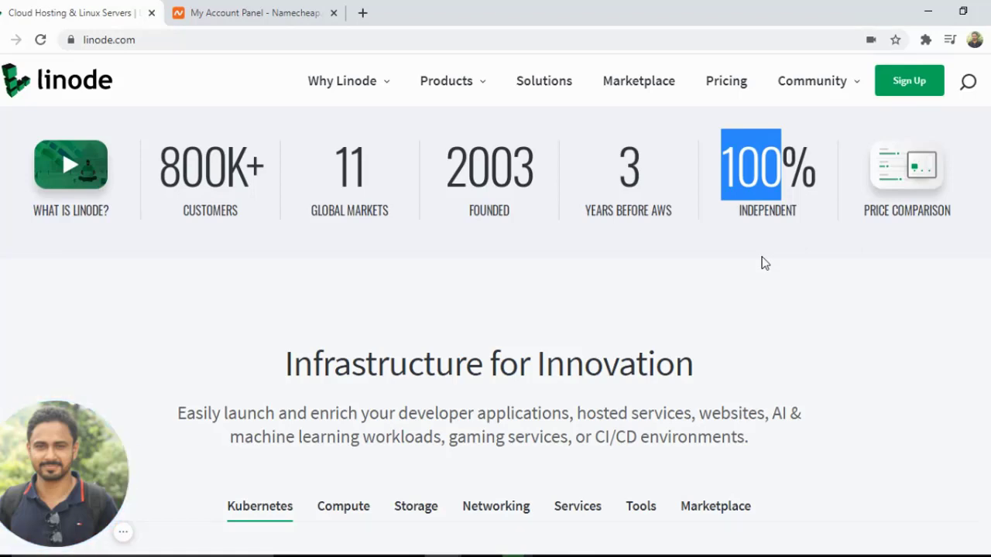
{"action": "scroll", "coordinate": [762, 263], "scroll_direction": "down", "scroll_amount": 8}
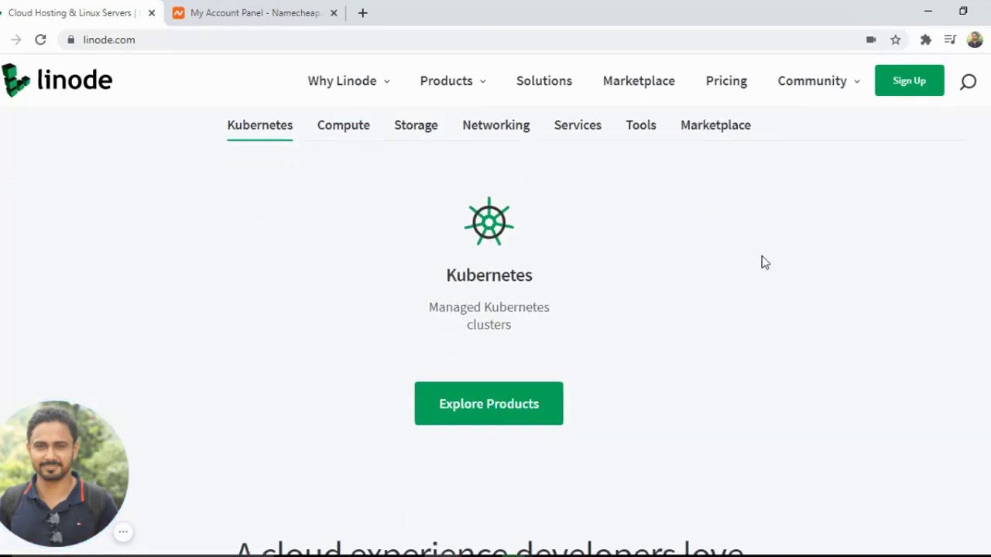
{"action": "scroll", "coordinate": [762, 261], "scroll_direction": "down", "scroll_amount": 7}
{"action": "scroll", "coordinate": [762, 261], "scroll_direction": "up", "scroll_amount": 6}
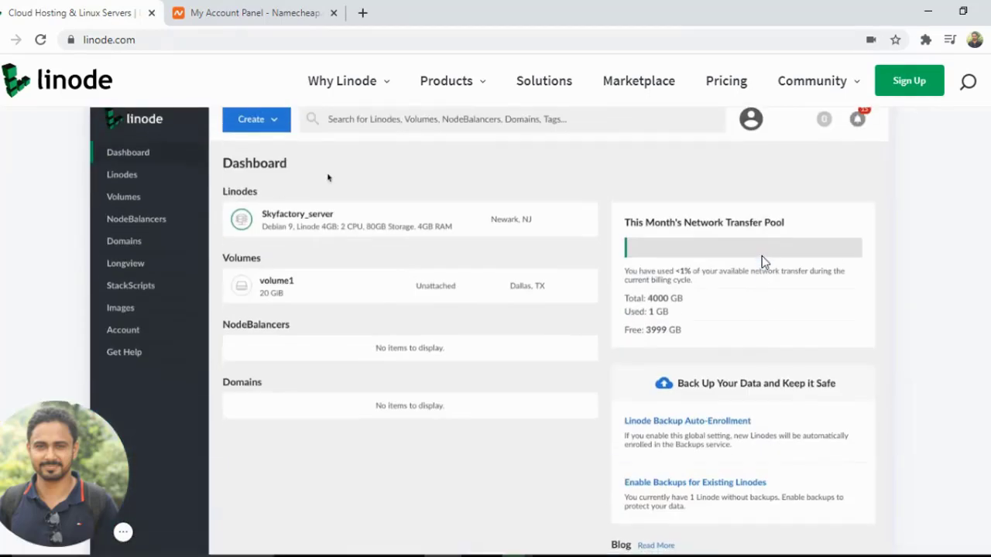
{"action": "scroll", "coordinate": [762, 262], "scroll_direction": "up", "scroll_amount": 1}
{"action": "scroll", "coordinate": [762, 262], "scroll_direction": "down", "scroll_amount": 3}
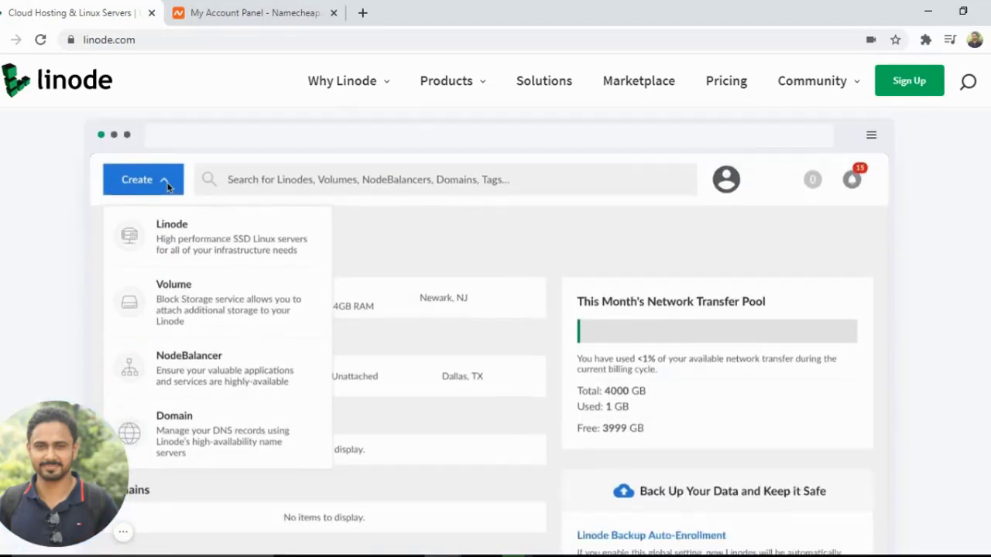
{"action": "scroll", "coordinate": [762, 262], "scroll_direction": "up", "scroll_amount": 7}
{"action": "scroll", "coordinate": [763, 262], "scroll_direction": "up", "scroll_amount": 10}
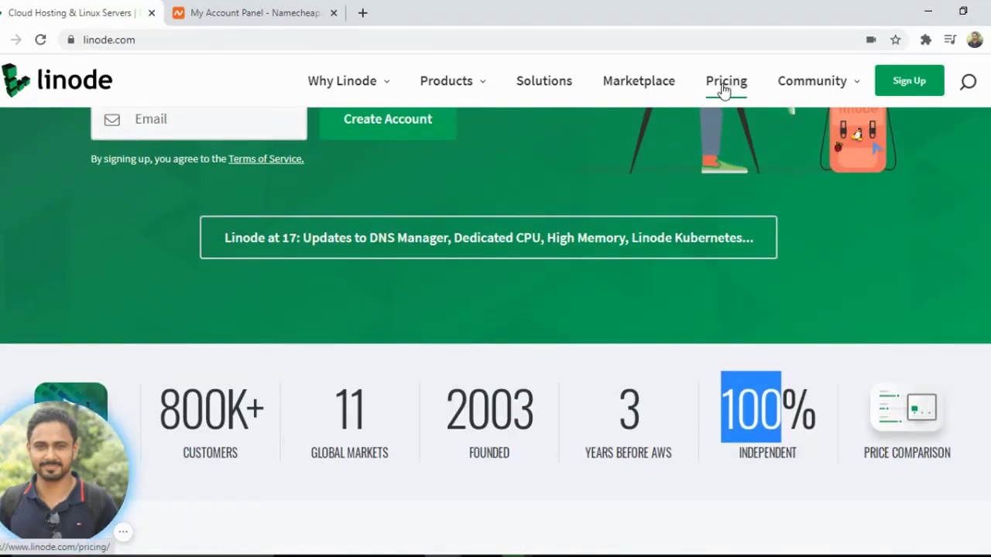
{"action": "scroll", "coordinate": [726, 93], "scroll_direction": "up", "scroll_amount": 3}
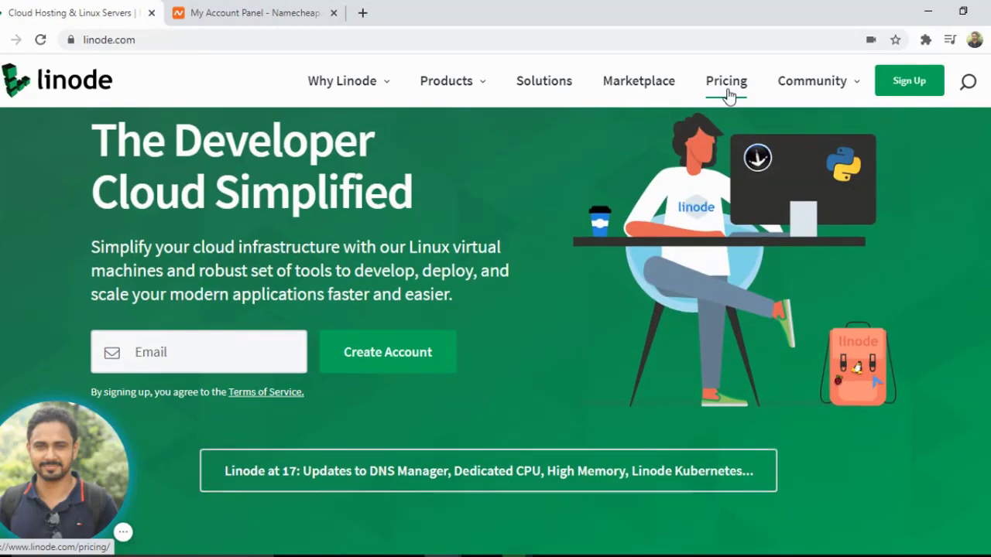
Open the Pricing page and review the shared plan resources and monthly prices
{"action": "left_click", "coordinate": [726, 91]}
{"action": "scroll", "coordinate": [450, 271], "scroll_direction": "down", "scroll_amount": 2}
{"action": "scroll", "coordinate": [465, 254], "scroll_direction": "up", "scroll_amount": 1}
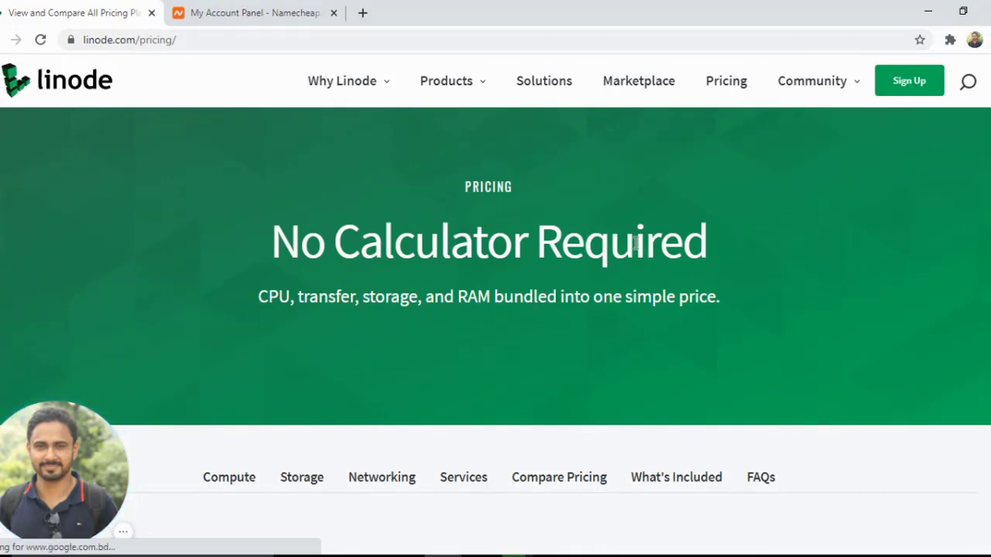
{"action": "scroll", "coordinate": [636, 244], "scroll_direction": "down", "scroll_amount": 3}
{"action": "scroll", "coordinate": [600, 251], "scroll_direction": "down", "scroll_amount": 3}
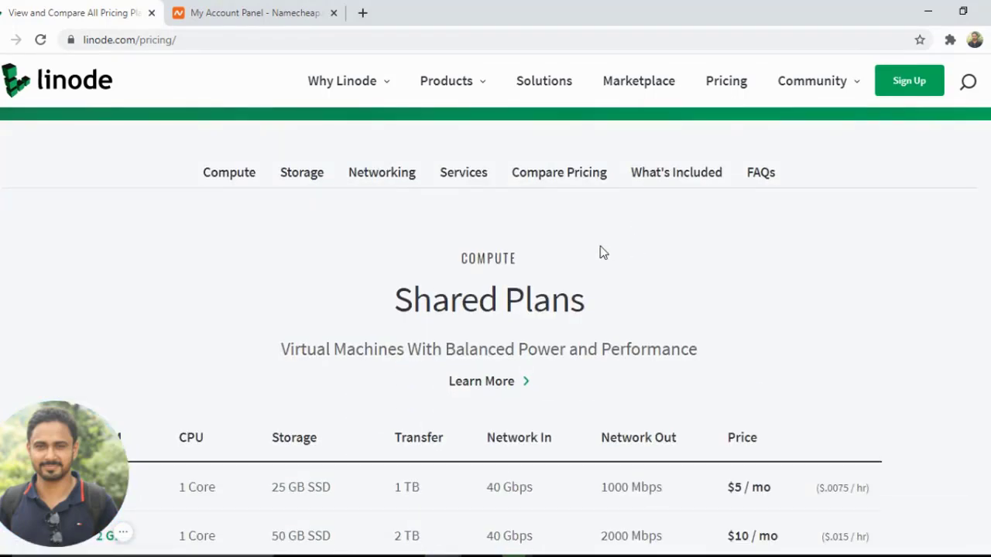
{"action": "scroll", "coordinate": [600, 248], "scroll_direction": "down", "scroll_amount": 1}
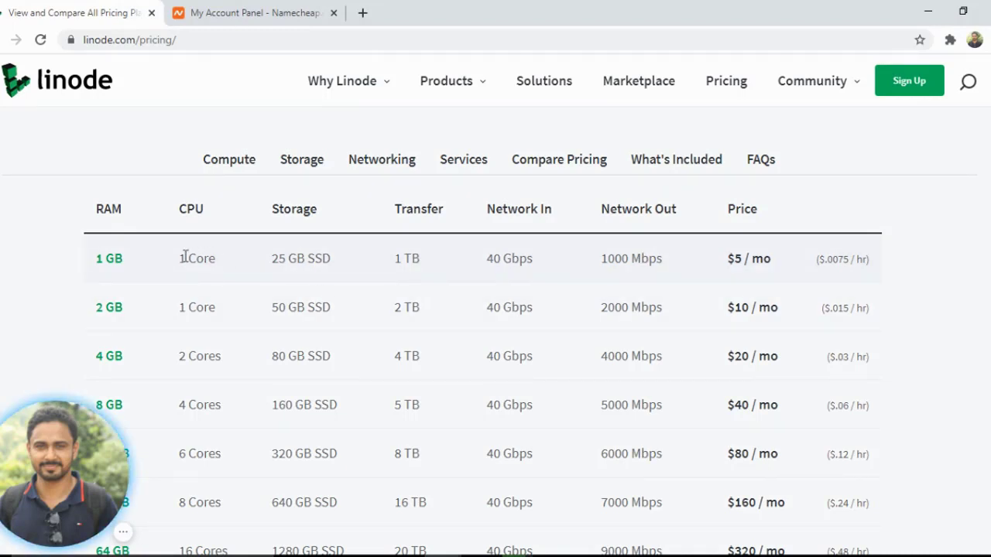
{"action": "left_click_drag", "start_coordinate": [752, 263], "coordinate": [728, 263]}
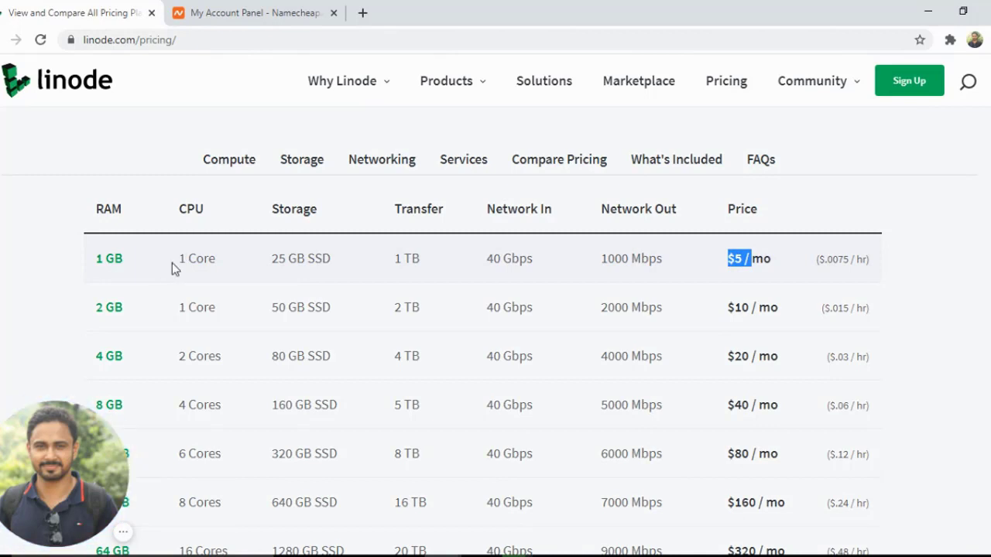
{"action": "left_click_drag", "start_coordinate": [274, 261], "coordinate": [330, 261]}
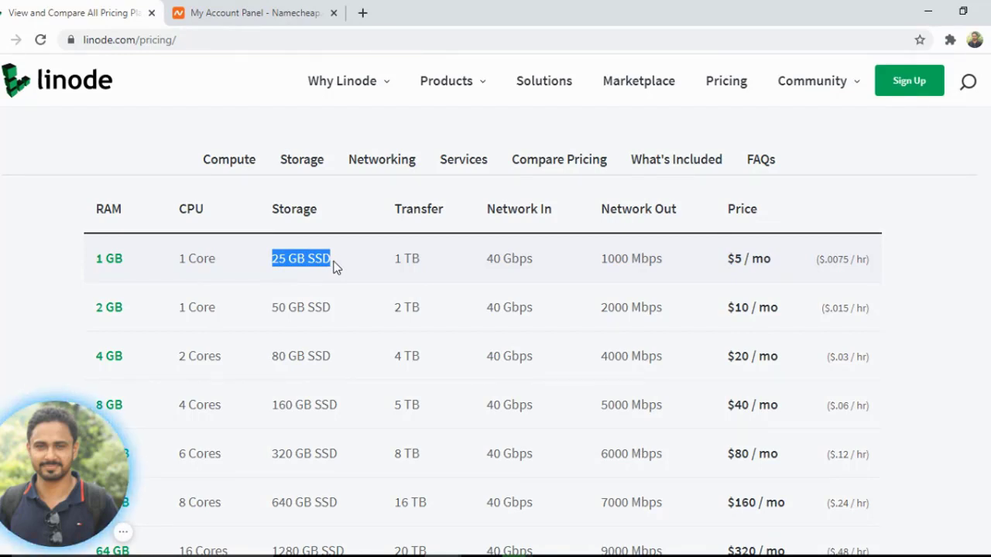
{"action": "scroll", "coordinate": [336, 264], "scroll_direction": "down", "scroll_amount": 4}
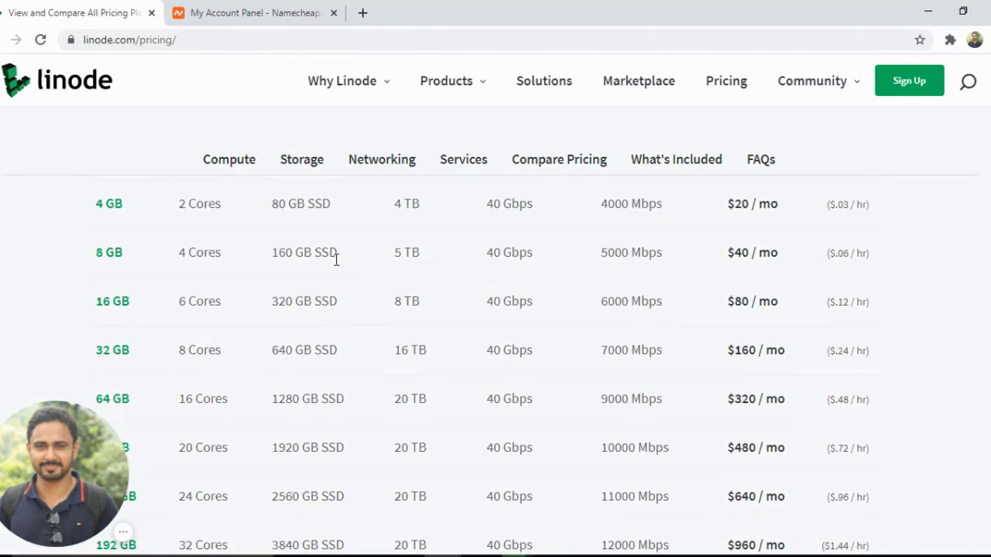
{"action": "scroll", "coordinate": [336, 265], "scroll_direction": "up", "scroll_amount": 4}
{"action": "left_click_drag", "start_coordinate": [726, 266], "coordinate": [737, 304]}
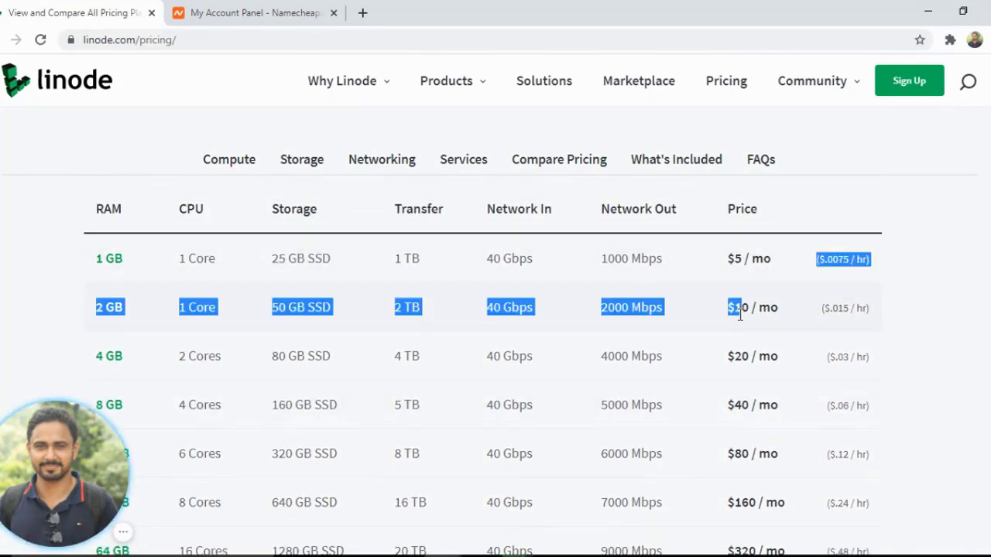
{"action": "left_click", "coordinate": [740, 315]}
{"action": "scroll", "coordinate": [674, 307], "scroll_direction": "down", "scroll_amount": 5}
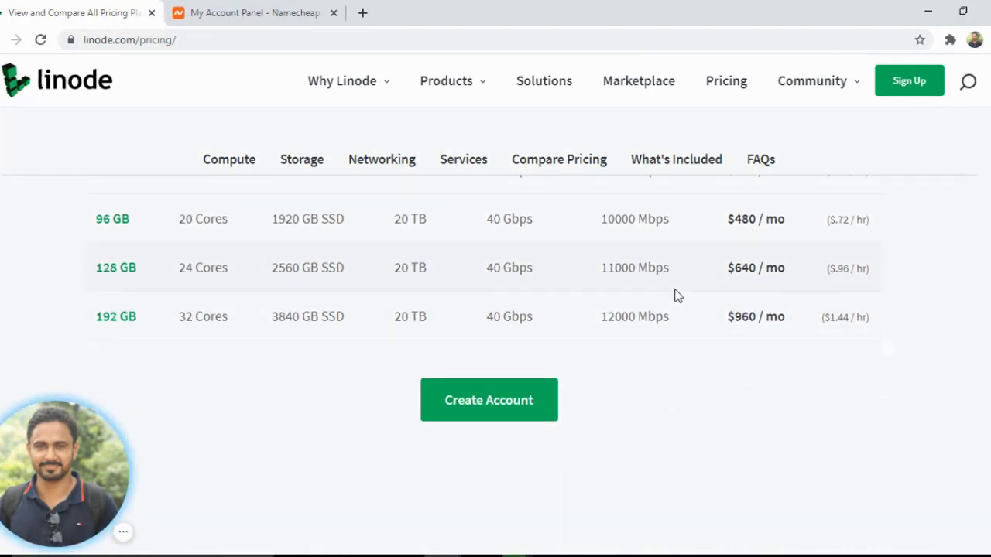
{"action": "scroll", "coordinate": [499, 271], "scroll_direction": "up", "scroll_amount": 1}
{"action": "scroll", "coordinate": [499, 271], "scroll_direction": "down", "scroll_amount": 2}
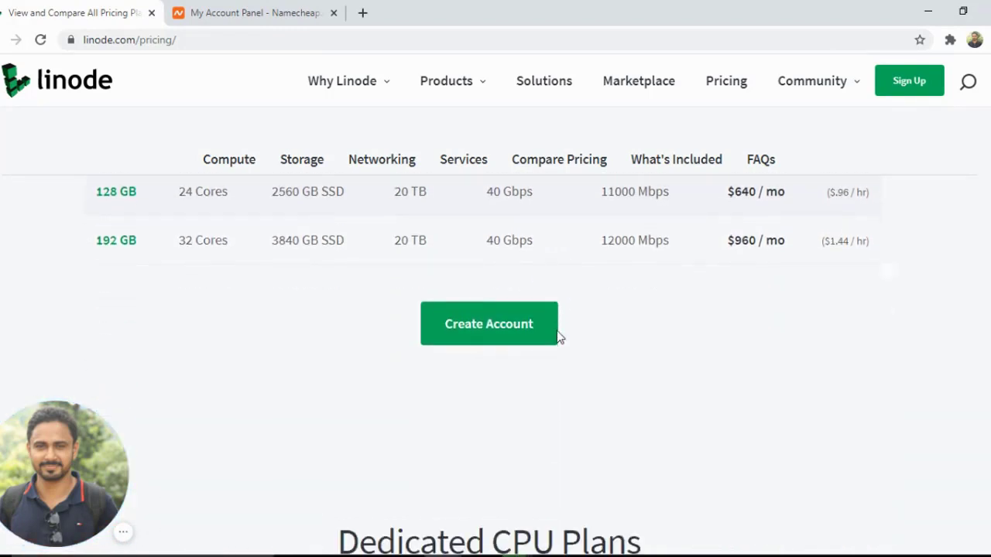
Open the account creation page and switch to the login form for an existing account
{"action": "left_click", "coordinate": [475, 324]}
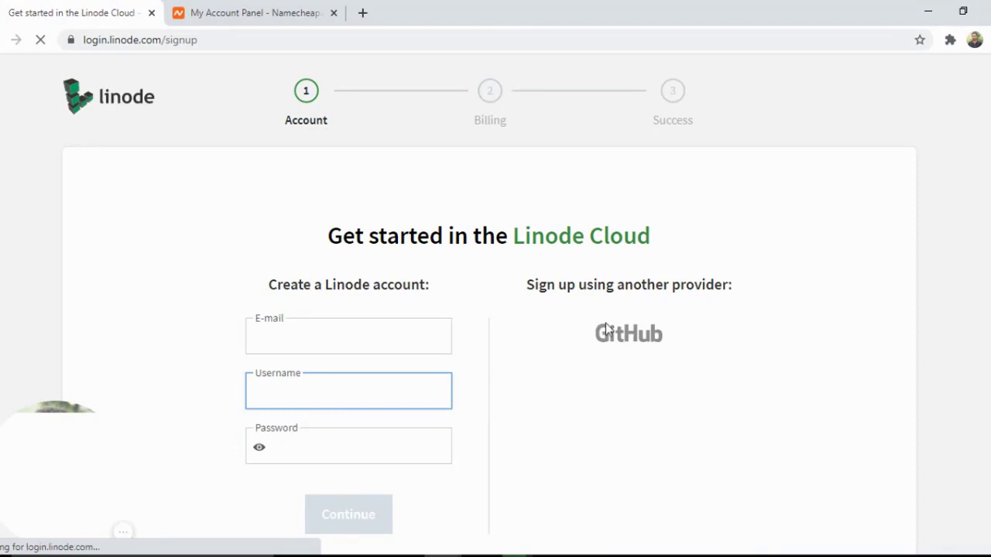
{"action": "scroll", "coordinate": [641, 358], "scroll_direction": "down", "scroll_amount": 2}
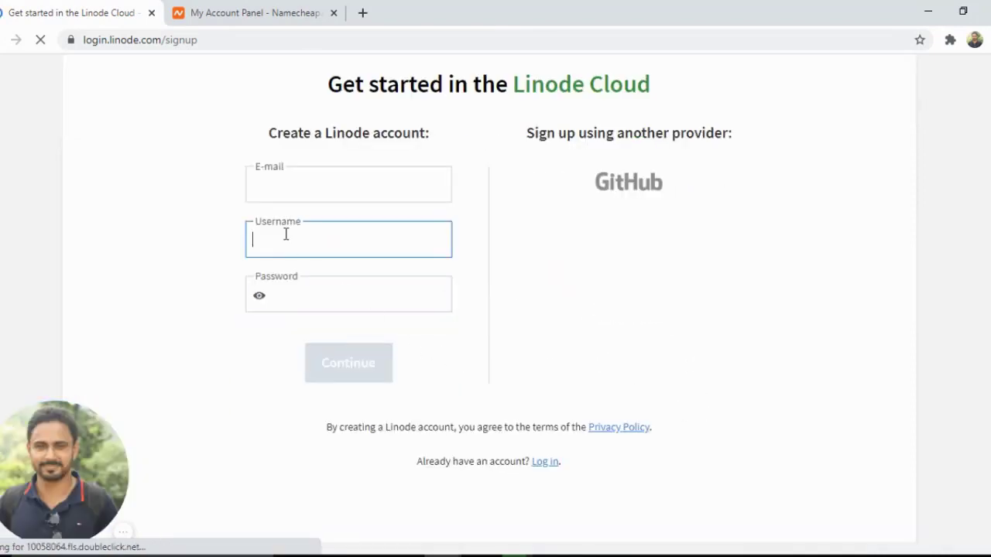
{"action": "left_click", "coordinate": [543, 462]}
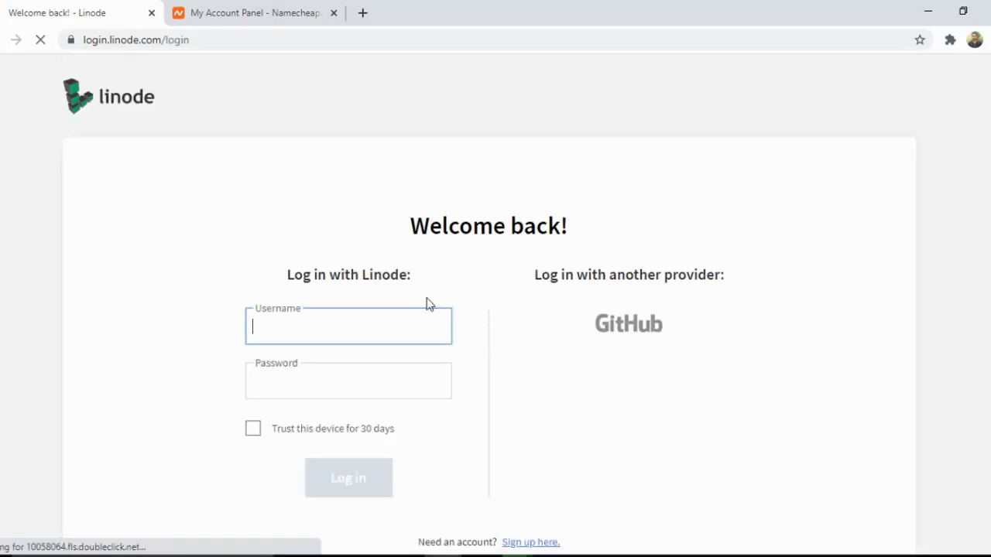
Log in to the cloud manager with the account username and password
{"action": "type", "text": "digit"}
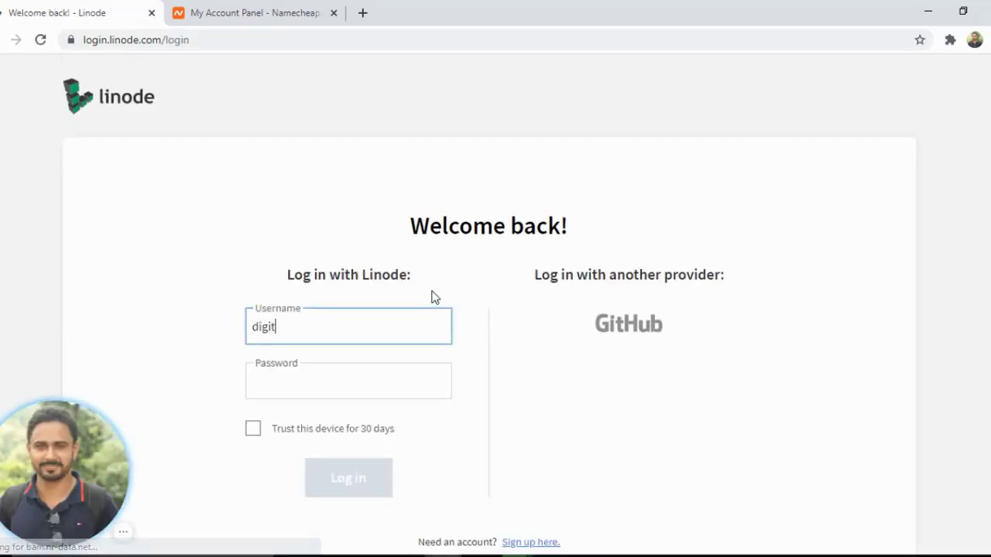
{"action": "type", "text": "alsunrun"}
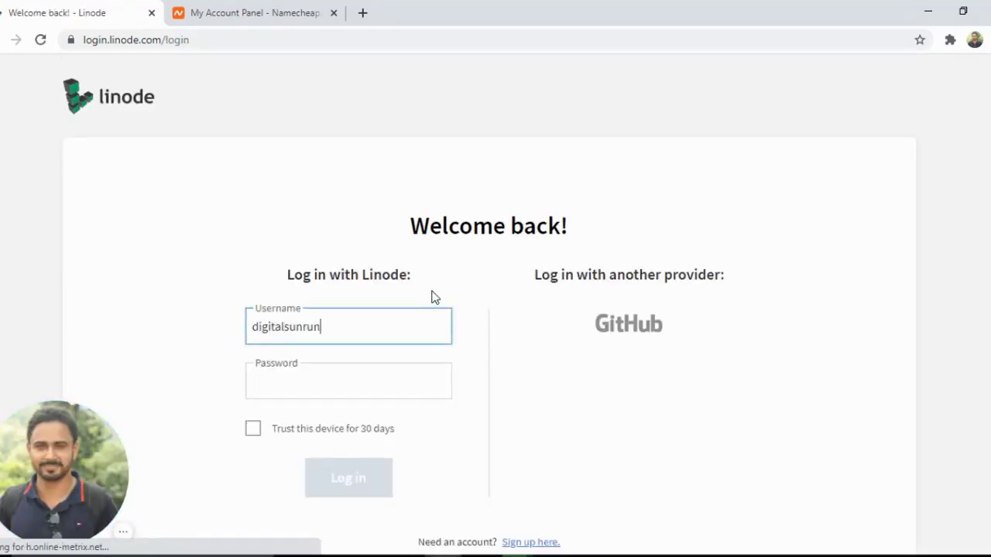
{"action": "key", "text": "Tab"}
{"action": "type", "text": "***"}
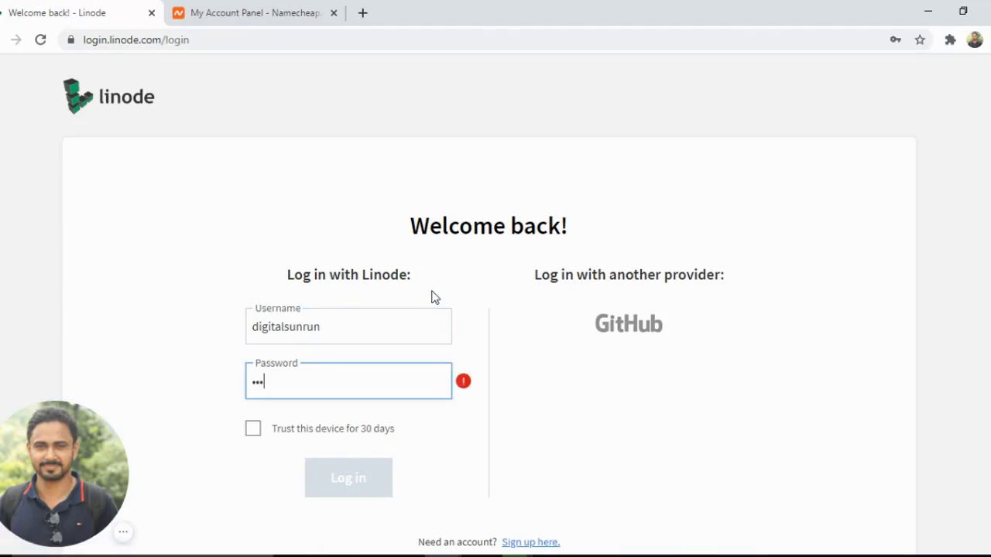
{"action": "type", "text": "****"}
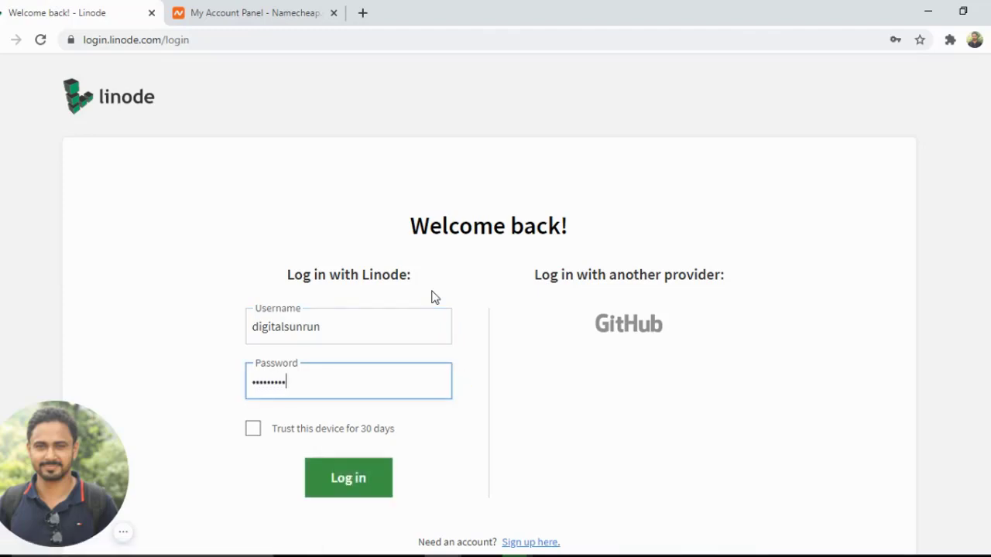
{"action": "left_click", "coordinate": [348, 465]}
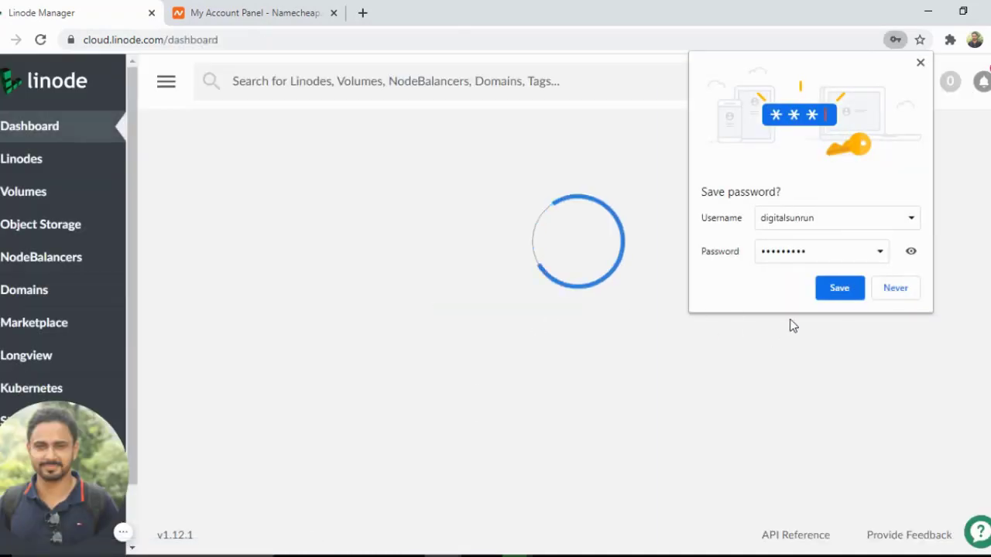
Decline saving the password in the browser and start creating a new Linode
{"action": "left_click", "coordinate": [892, 287]}
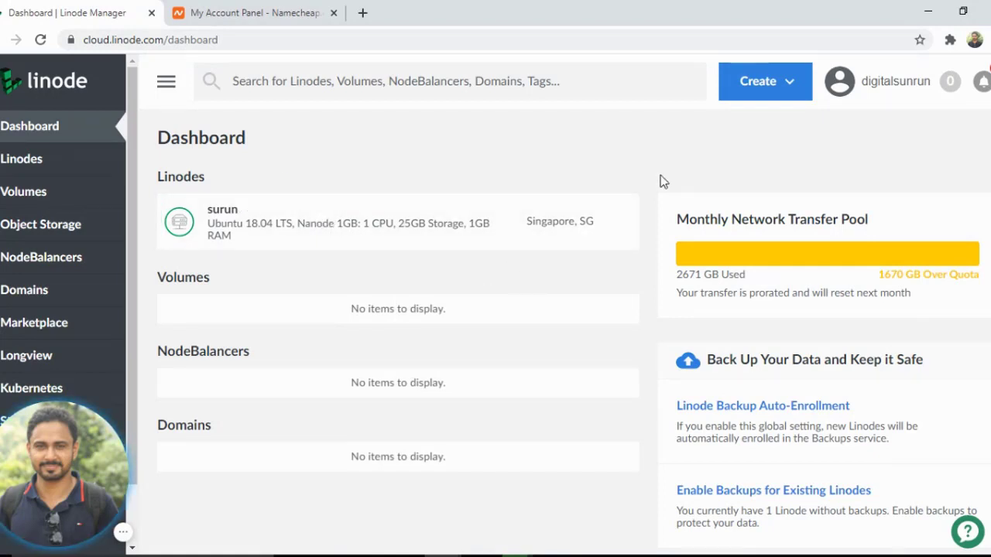
{"action": "left_click", "coordinate": [791, 91]}
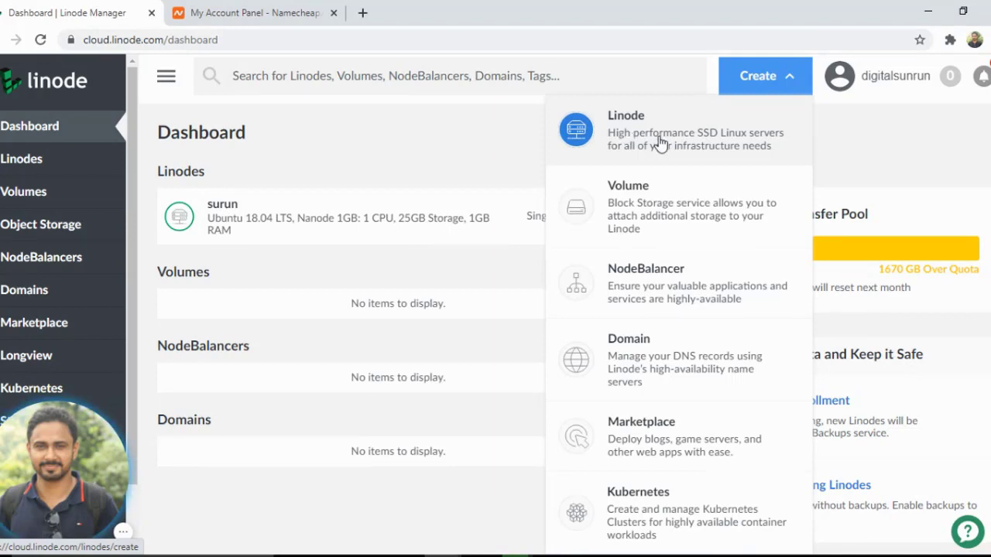
{"action": "left_click", "coordinate": [659, 140]}
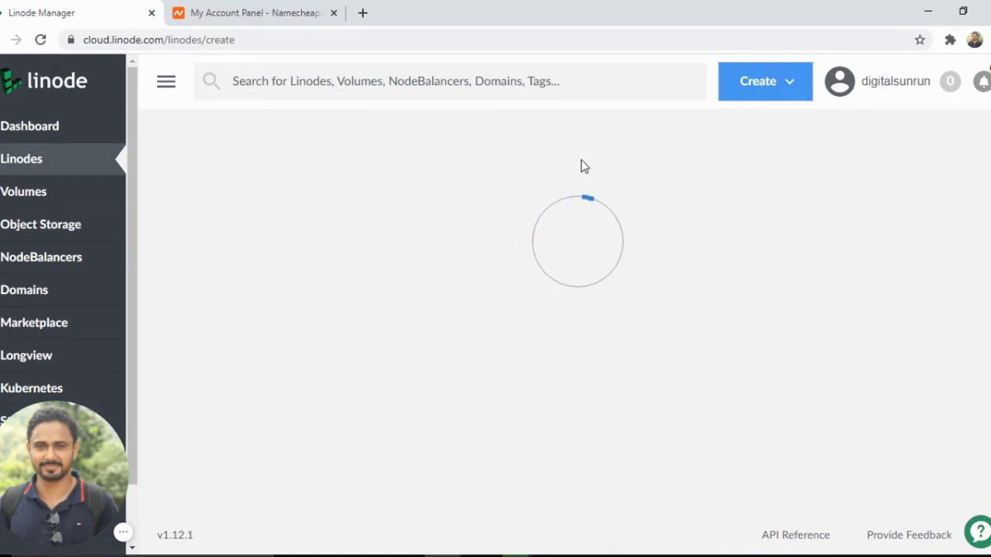
Choose Ubuntu 18.04 LTS as the distribution image for the new Linode
{"action": "scroll", "coordinate": [274, 256], "scroll_direction": "down", "scroll_amount": 1}
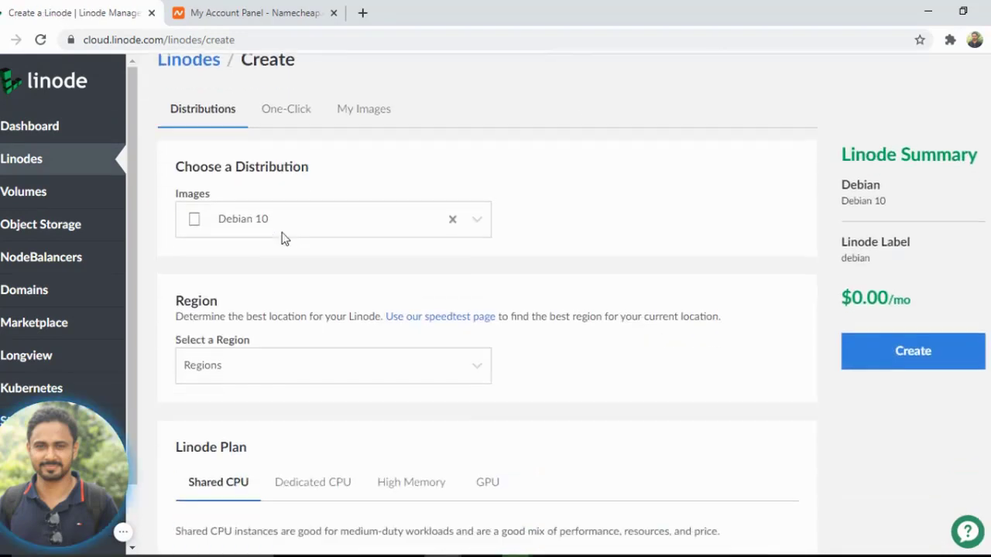
{"action": "scroll", "coordinate": [280, 240], "scroll_direction": "up", "scroll_amount": 1}
{"action": "scroll", "coordinate": [302, 300], "scroll_direction": "down", "scroll_amount": 1}
{"action": "left_click", "coordinate": [277, 229]}
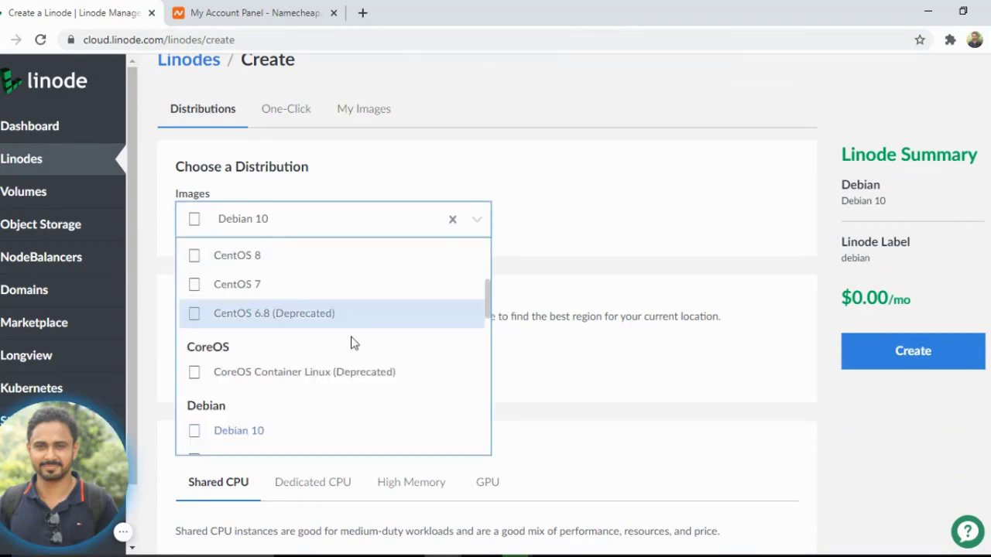
{"action": "scroll", "coordinate": [352, 347], "scroll_direction": "down", "scroll_amount": 1}
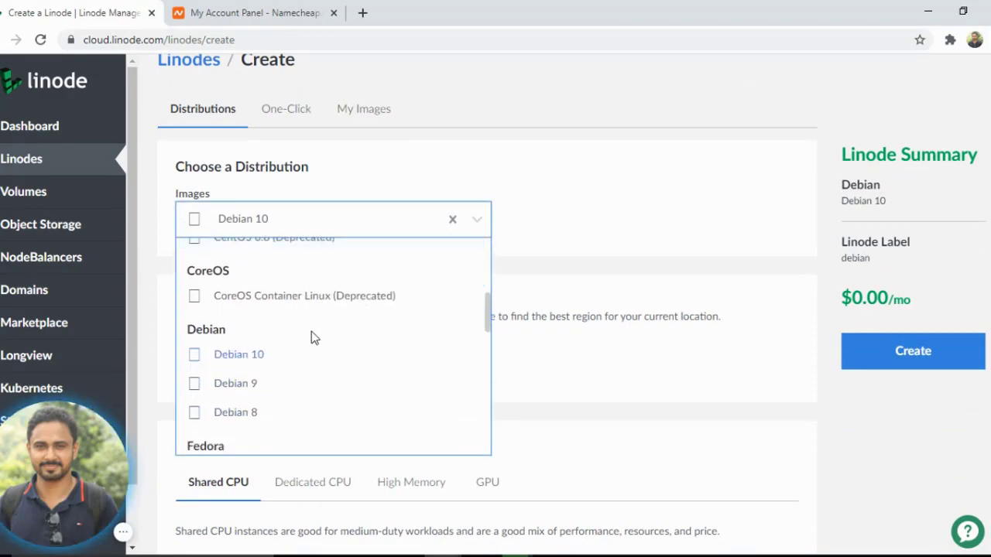
{"action": "scroll", "coordinate": [306, 333], "scroll_direction": "down", "scroll_amount": 6}
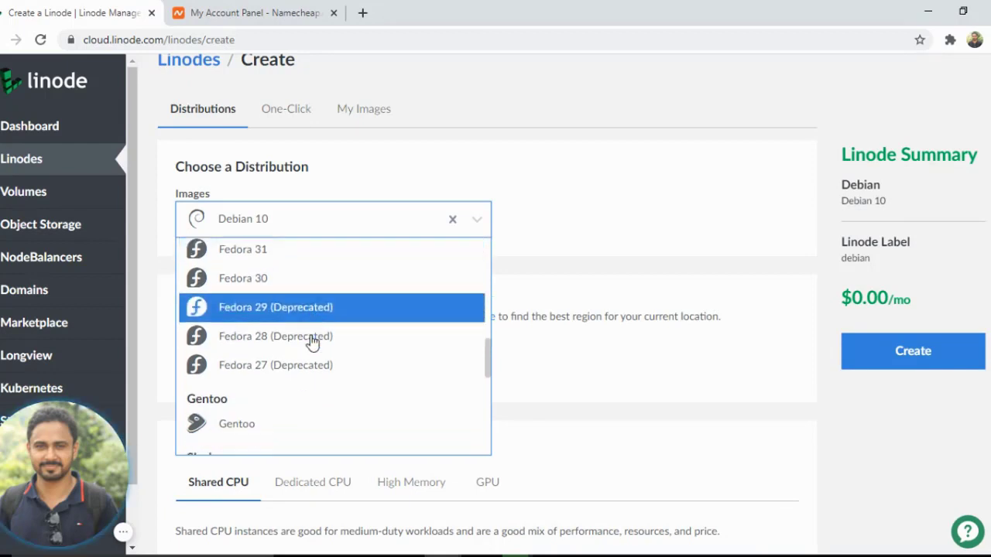
{"action": "scroll", "coordinate": [309, 341], "scroll_direction": "down", "scroll_amount": 1}
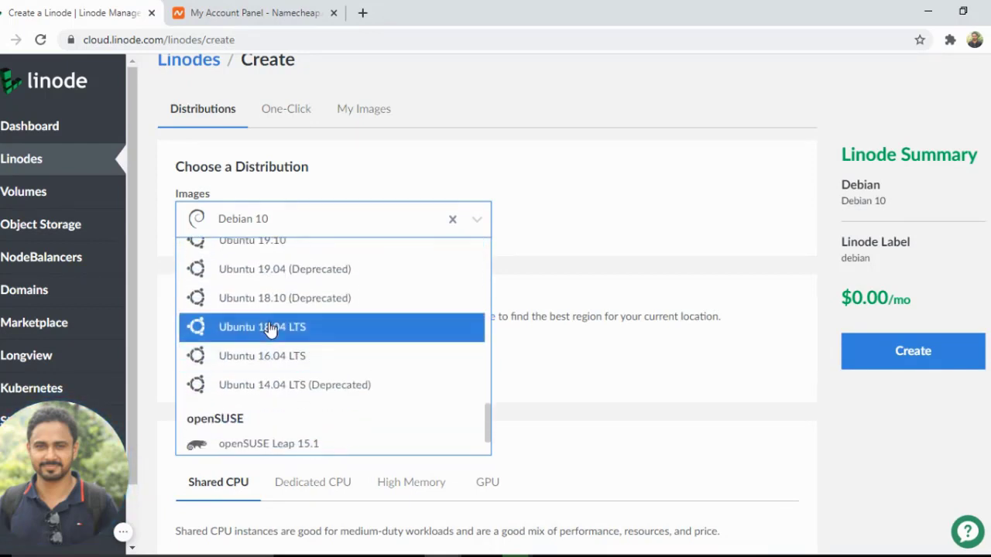
{"action": "left_click", "coordinate": [275, 334]}
Browse the distribution image list again without changing the selection
{"action": "scroll", "coordinate": [277, 331], "scroll_direction": "down", "scroll_amount": 1}
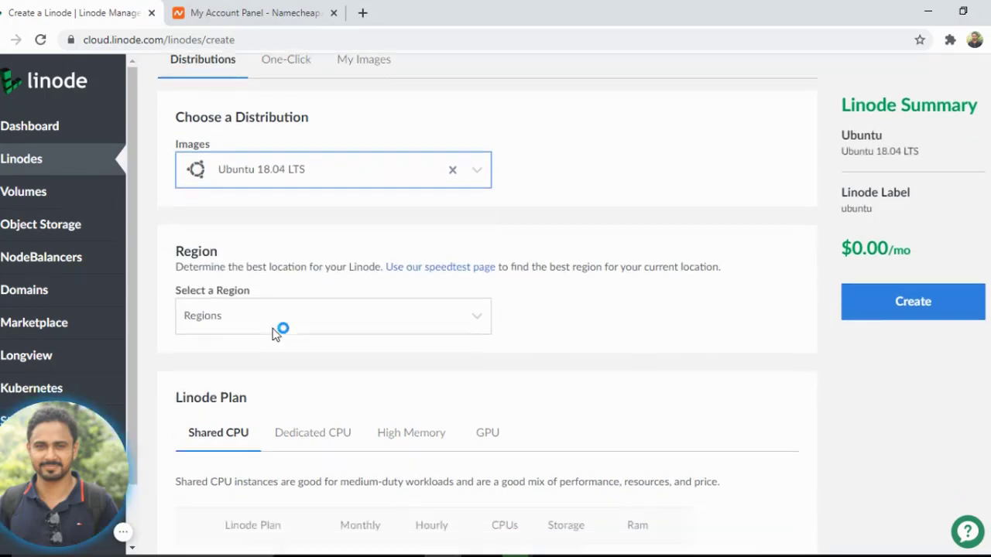
{"action": "left_click", "coordinate": [228, 305]}
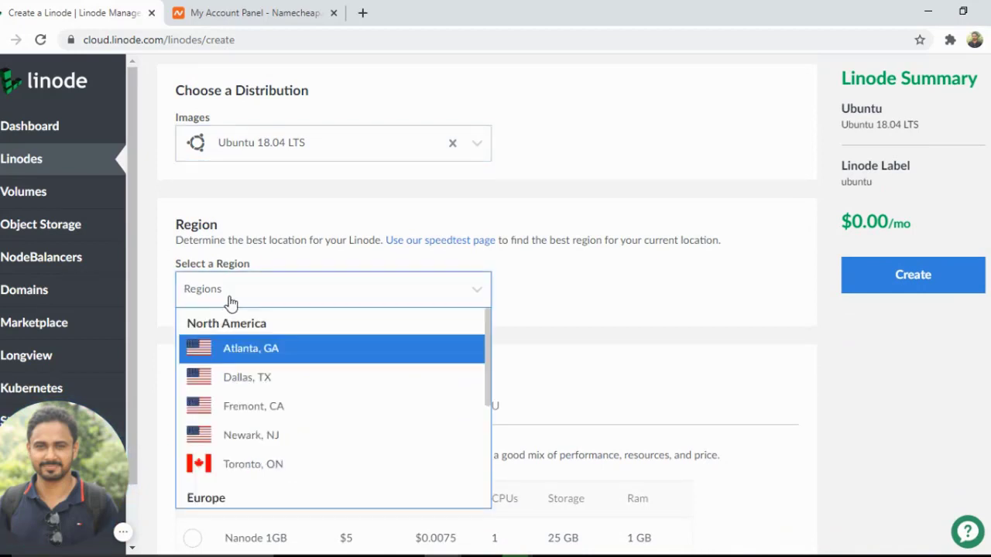
{"action": "left_click", "coordinate": [245, 133]}
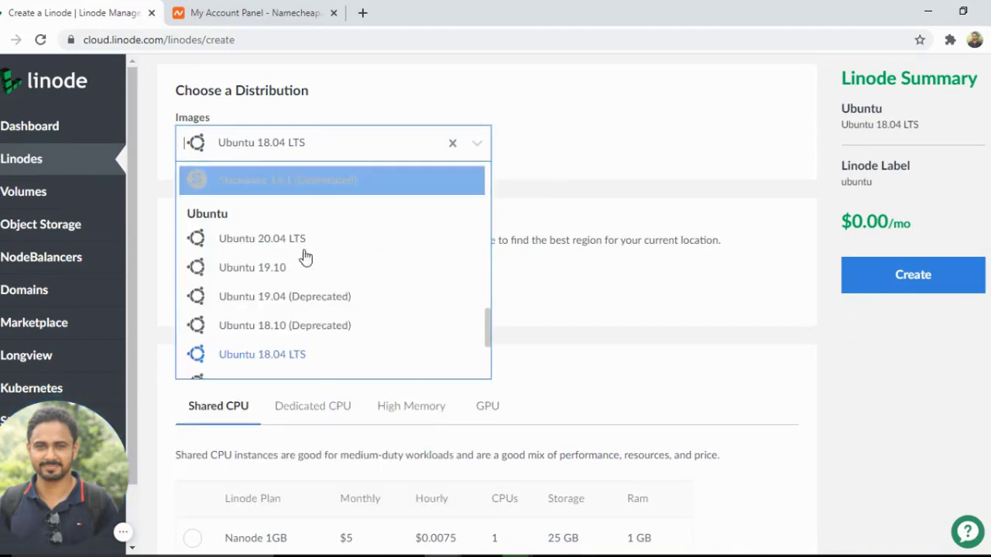
{"action": "scroll", "coordinate": [341, 278], "scroll_direction": "up", "scroll_amount": 2}
{"action": "scroll", "coordinate": [325, 247], "scroll_direction": "up", "scroll_amount": 4}
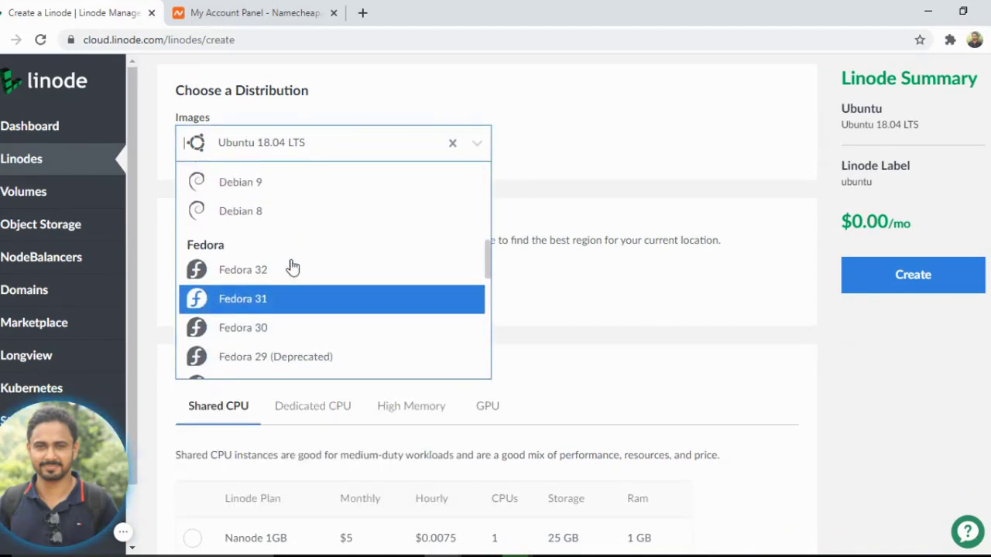
{"action": "scroll", "coordinate": [278, 253], "scroll_direction": "down", "scroll_amount": 6}
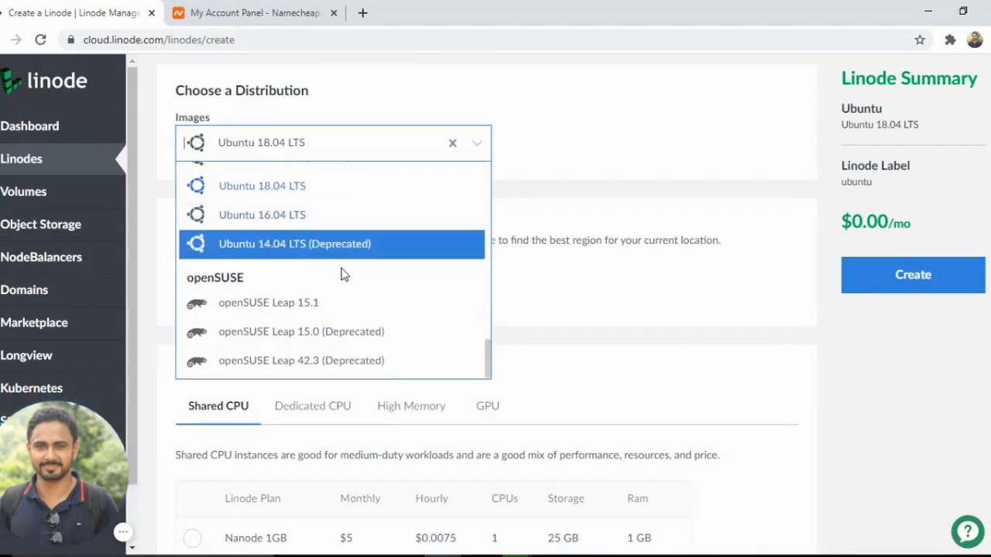
{"action": "scroll", "coordinate": [387, 274], "scroll_direction": "up", "scroll_amount": 3}
{"action": "left_click", "coordinate": [609, 282]}
Set the region to Mumbai, IN
{"action": "scroll", "coordinate": [526, 281], "scroll_direction": "down", "scroll_amount": 1}
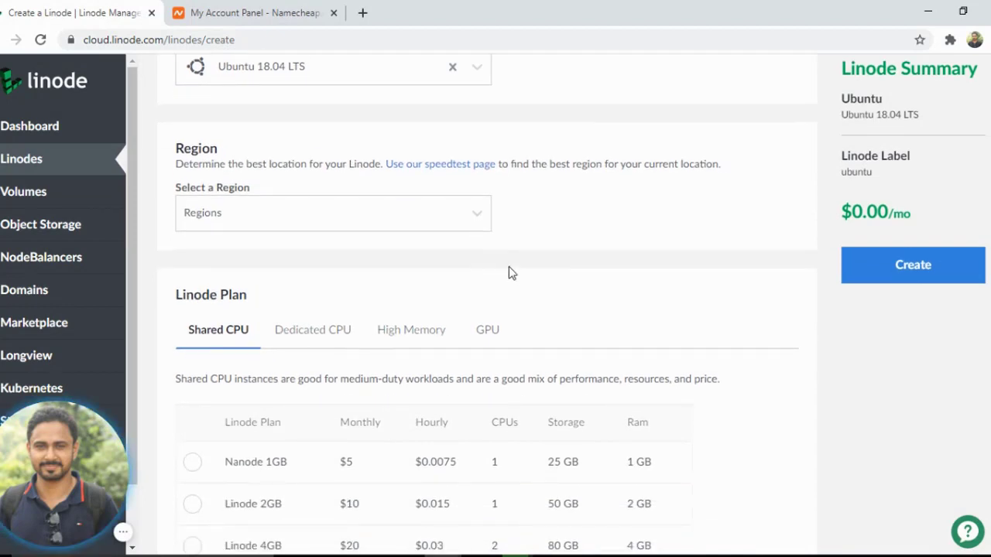
{"action": "left_click", "coordinate": [387, 219]}
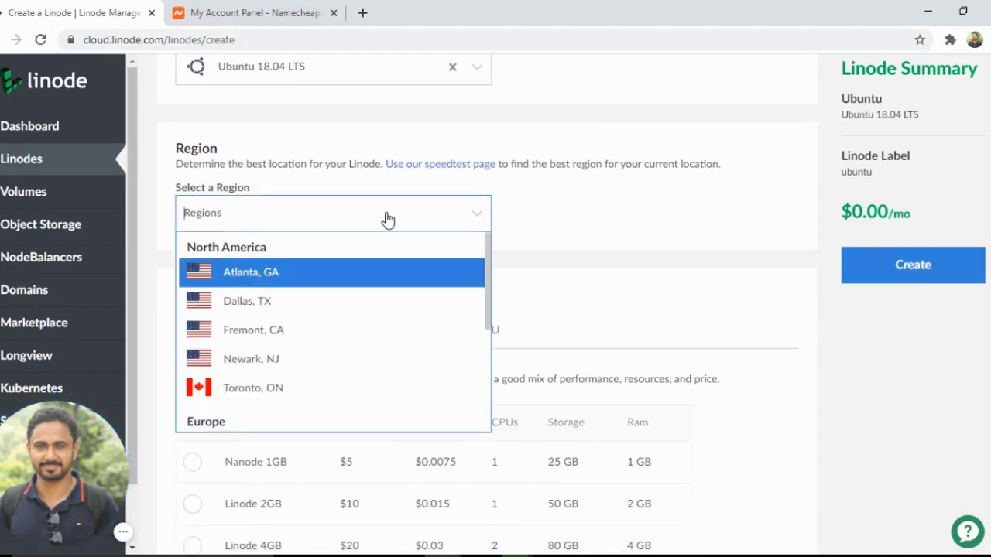
{"action": "scroll", "coordinate": [438, 282], "scroll_direction": "down", "scroll_amount": 2}
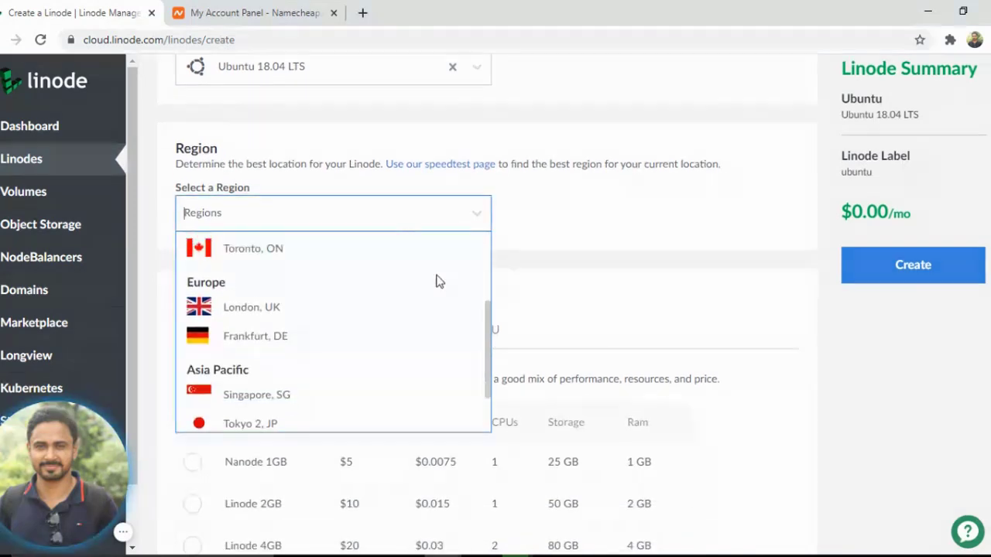
{"action": "scroll", "coordinate": [438, 283], "scroll_direction": "up", "scroll_amount": 2}
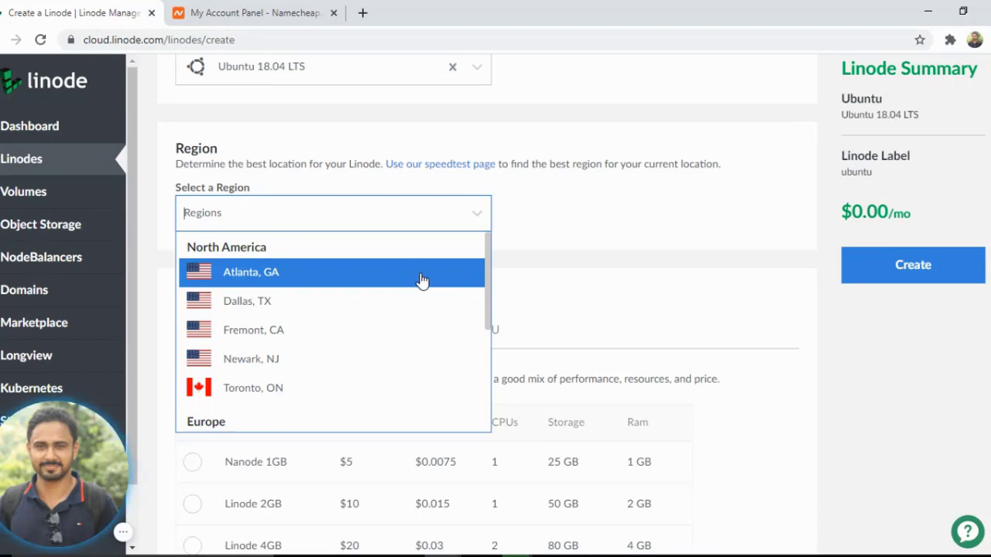
{"action": "scroll", "coordinate": [291, 347], "scroll_direction": "down", "scroll_amount": 2}
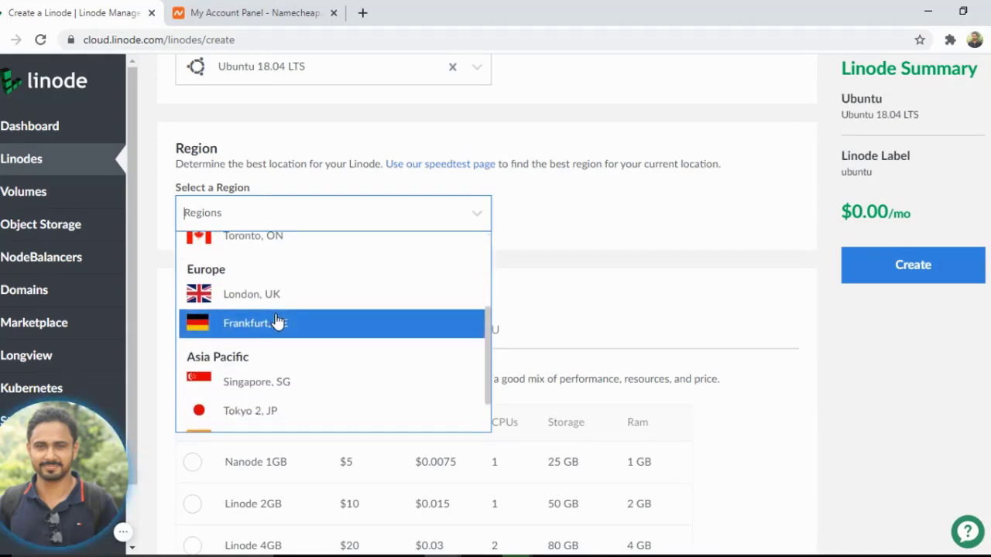
{"action": "key", "text": "Up"}
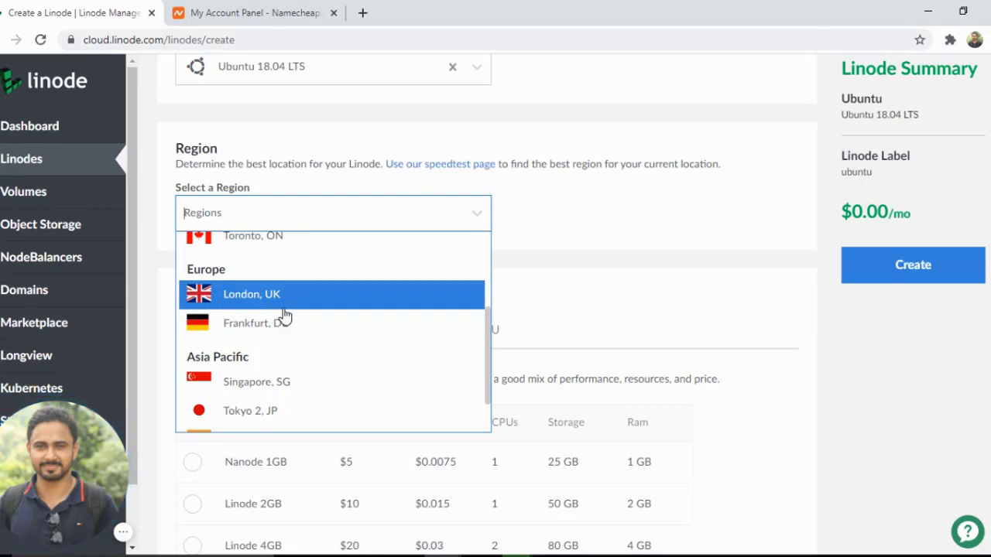
{"action": "scroll", "coordinate": [283, 317], "scroll_direction": "down", "scroll_amount": 1}
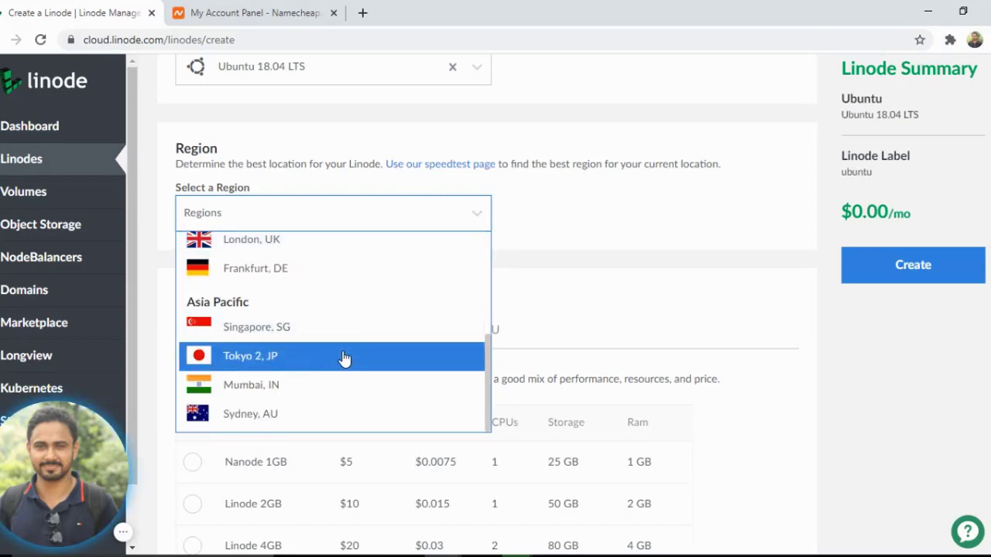
{"action": "left_click", "coordinate": [267, 388]}
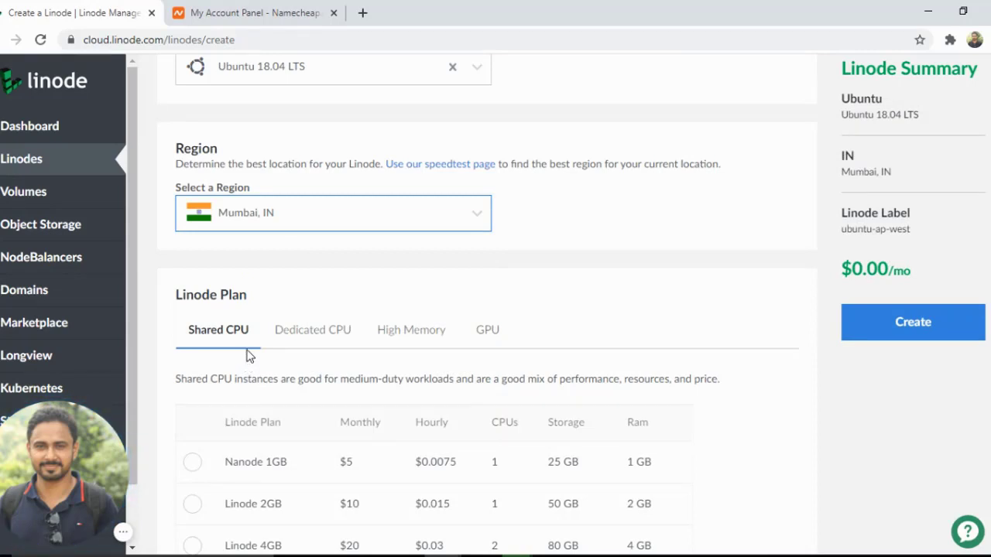
Select the Nanode 1GB shared CPU plan
{"action": "scroll", "coordinate": [279, 331], "scroll_direction": "down", "scroll_amount": 2}
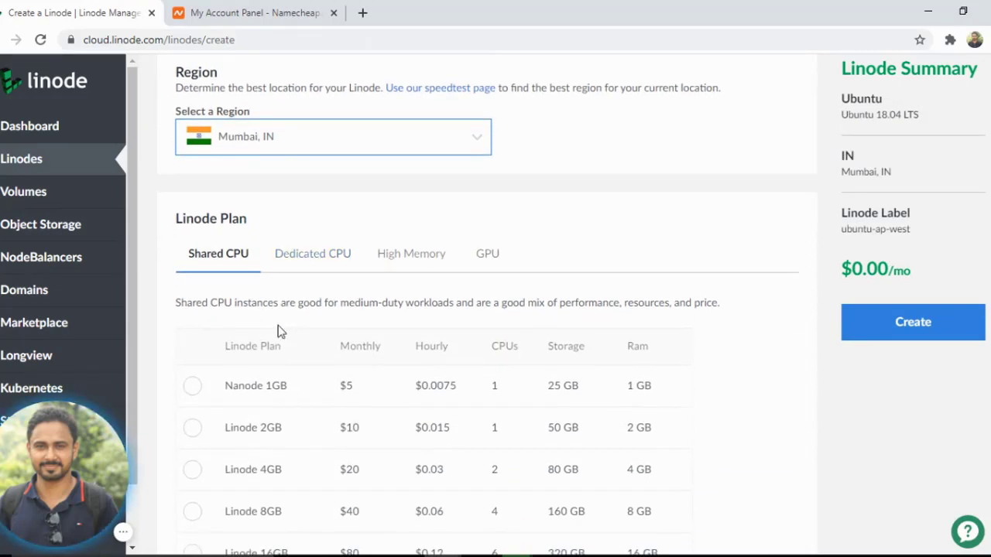
{"action": "scroll", "coordinate": [278, 332], "scroll_direction": "down", "scroll_amount": 1}
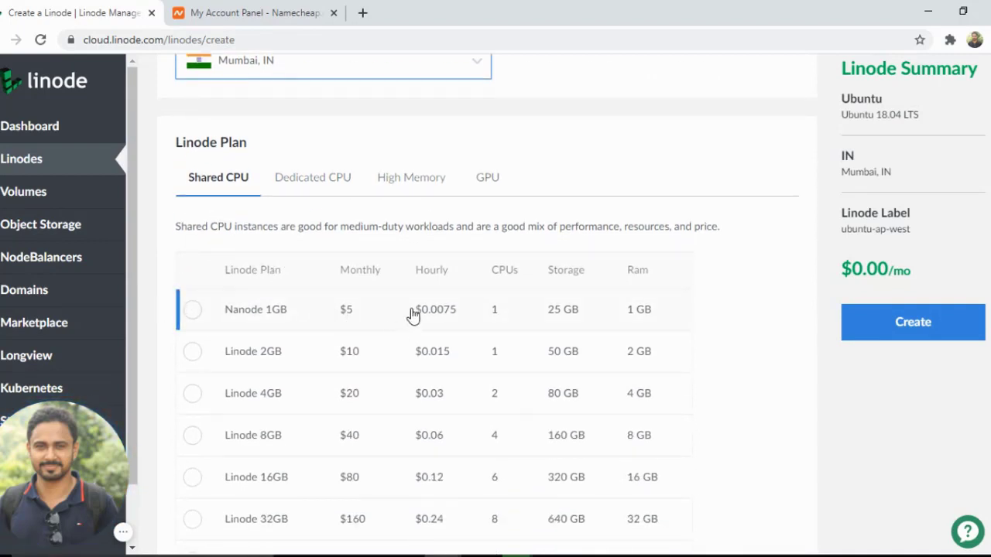
{"action": "left_click", "coordinate": [193, 311]}
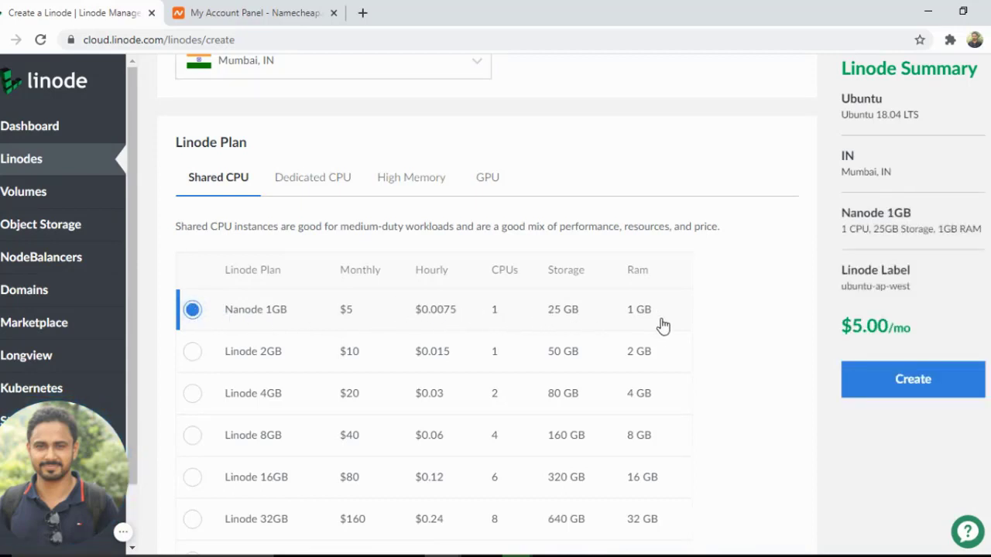
Replace the Linode label with digiPOS
{"action": "scroll", "coordinate": [661, 325], "scroll_direction": "down", "scroll_amount": 4}
{"action": "scroll", "coordinate": [664, 325], "scroll_direction": "down", "scroll_amount": 3}
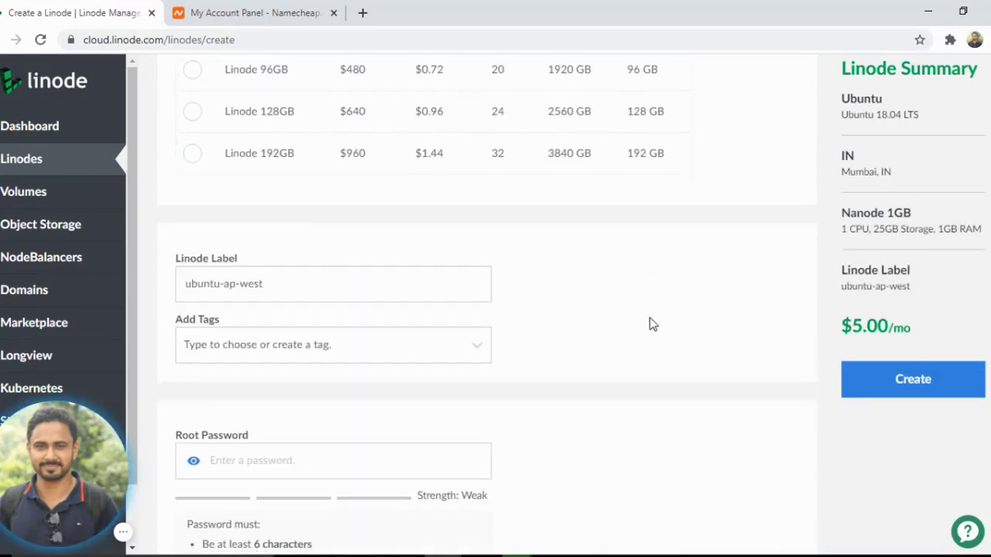
{"action": "triple_click", "coordinate": [321, 278]}
{"action": "key", "text": "BackSpace"}
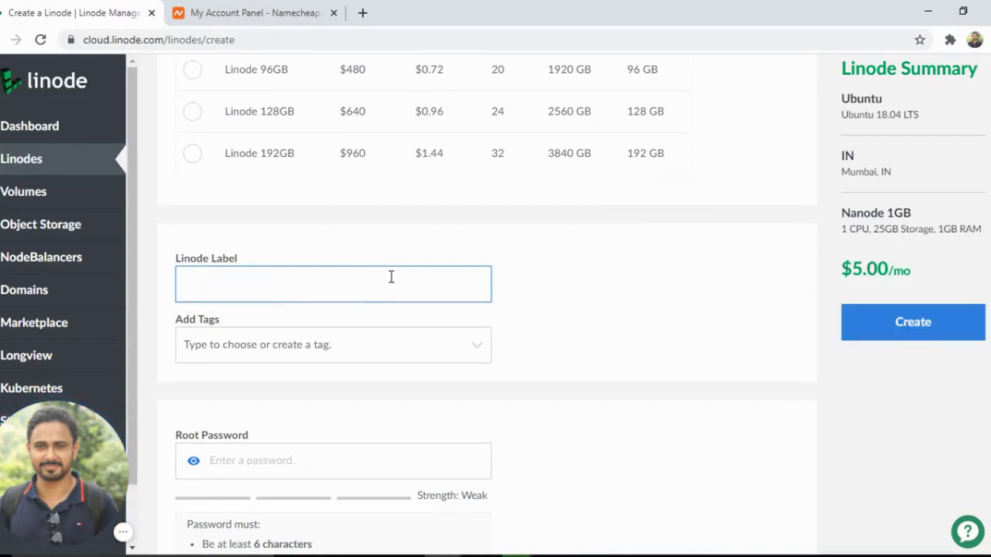
{"action": "type", "text": "digita;"}
{"action": "key", "text": "BackSpace"}
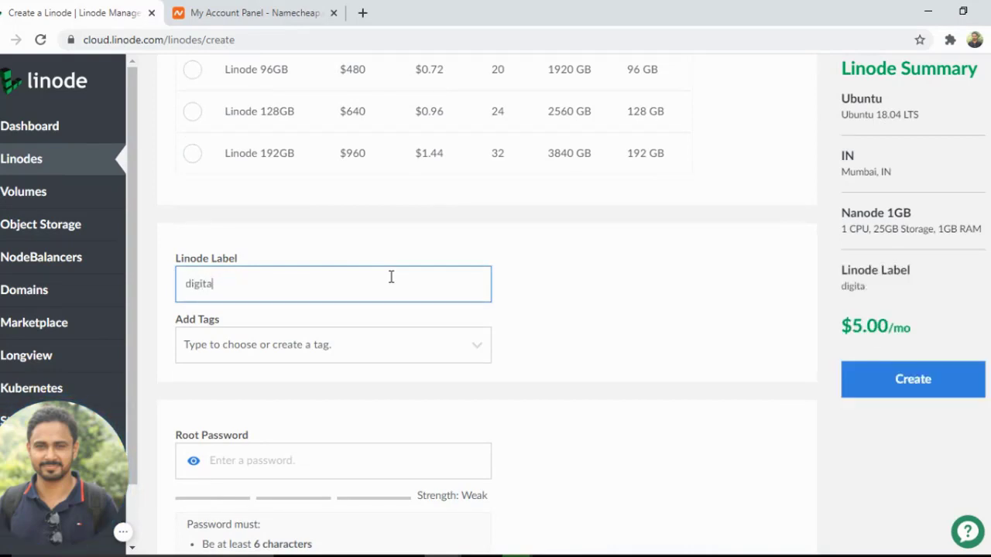
{"action": "type", "text": "P"}
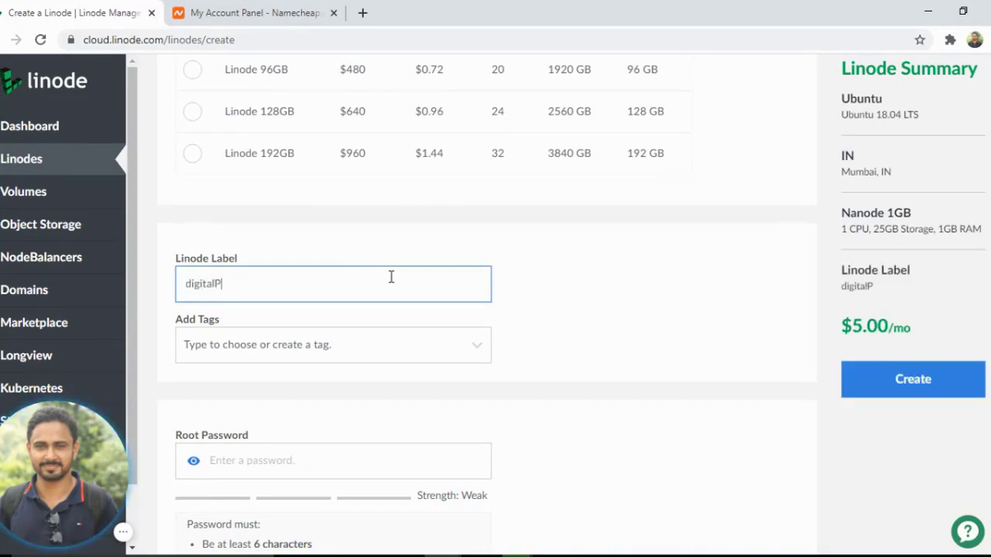
{"action": "key", "text": "BackSpace"}
{"action": "key", "text": "BackSpace"}
{"action": "key", "text": "BackSpace"}
{"action": "key", "text": "BackSpace"}
{"action": "key", "text": "BackSpace"}
{"action": "key", "text": "BackSpace"}
{"action": "key", "text": "BackSpace"}
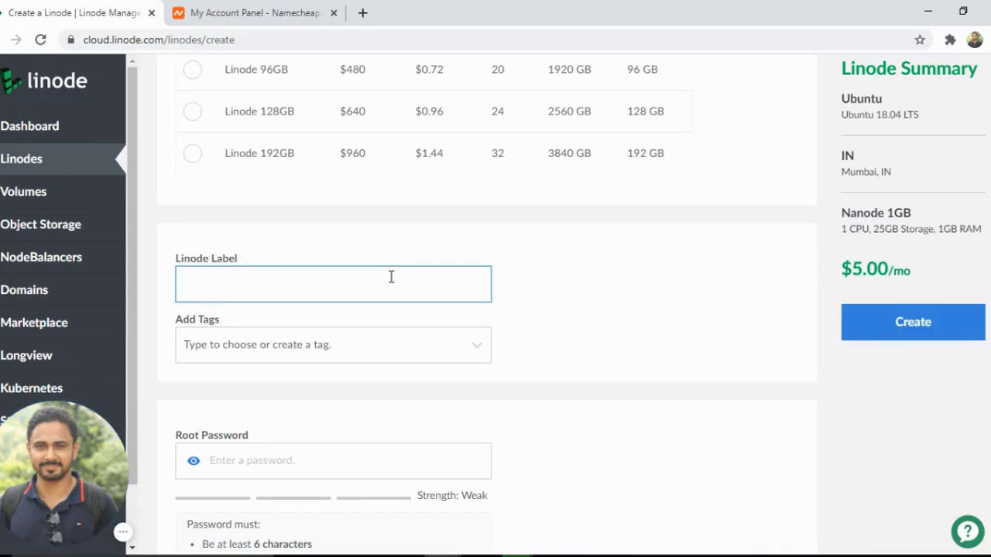
{"action": "type", "text": "dg"}
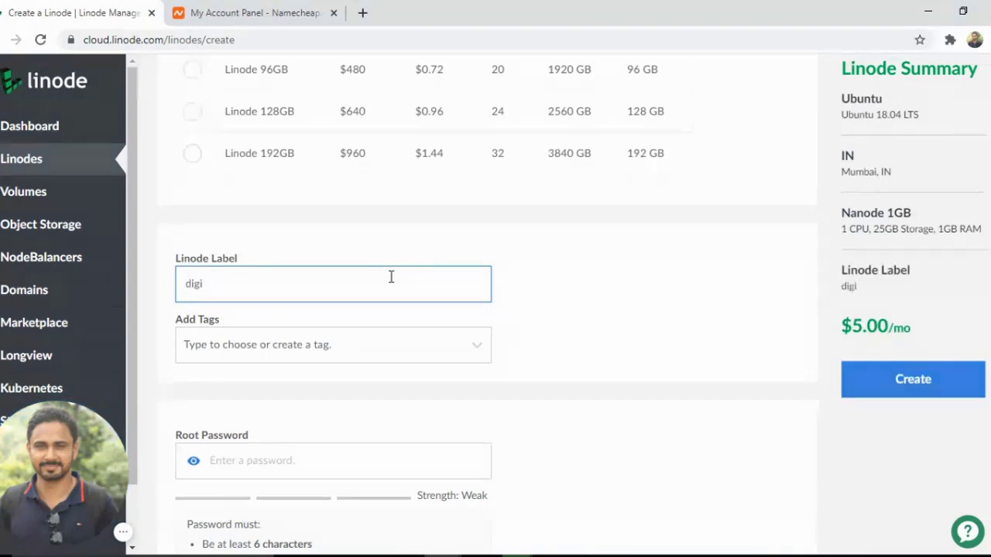
{"action": "type", "text": "giPOS"}
{"action": "key", "text": "Tab"}
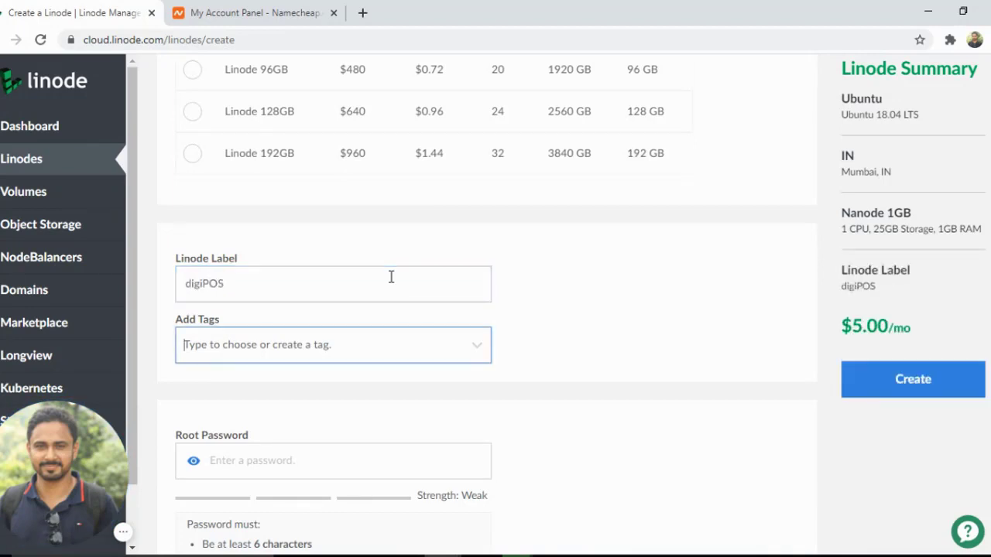
Add a new tag digipos and also pick the existing account tag from the suggestions
{"action": "left_click", "coordinate": [367, 350]}
{"action": "left_click", "coordinate": [288, 380]}
{"action": "left_click", "coordinate": [298, 354]}
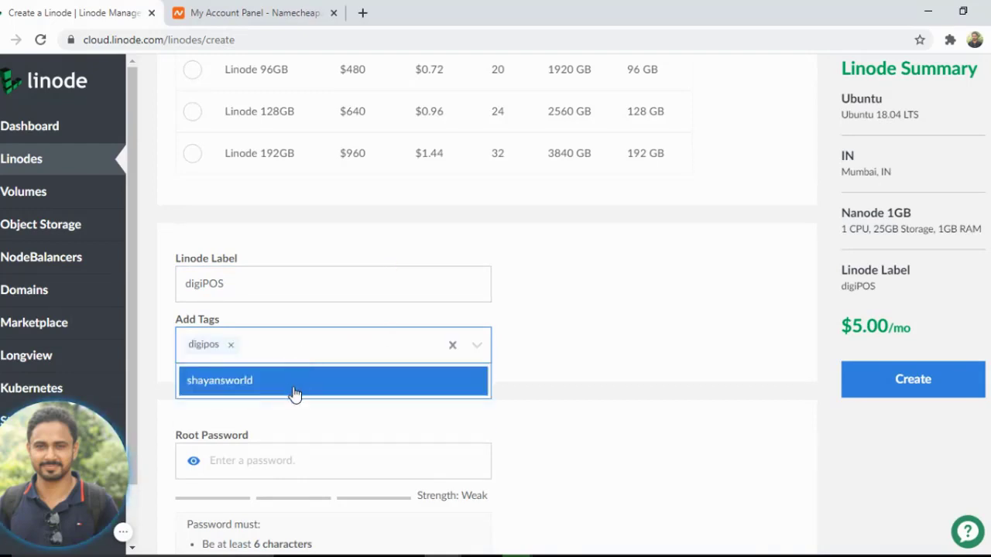
{"action": "left_click", "coordinate": [295, 381]}
{"action": "scroll", "coordinate": [403, 357], "scroll_direction": "down", "scroll_amount": 1}
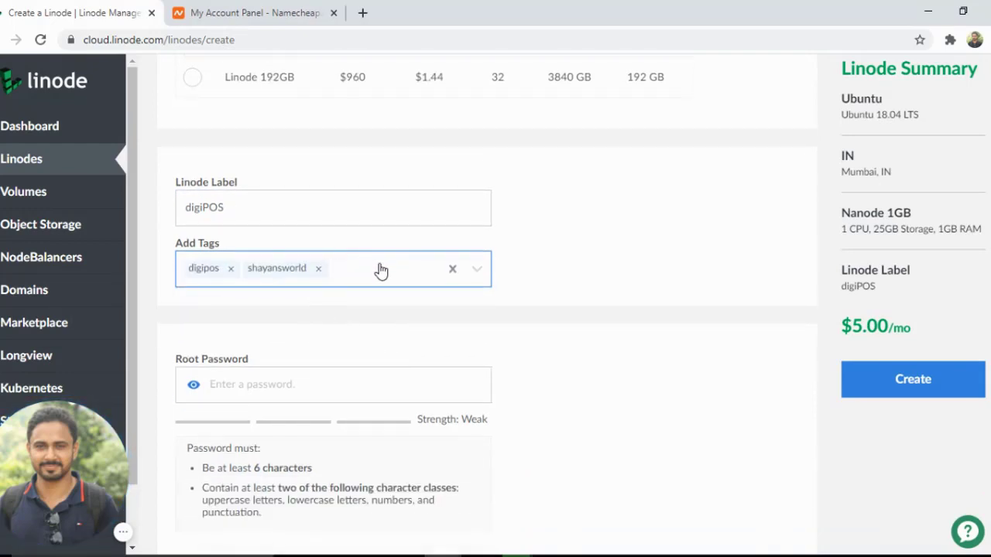
Enter a root password for the Linode
{"action": "left_click", "coordinate": [304, 380]}
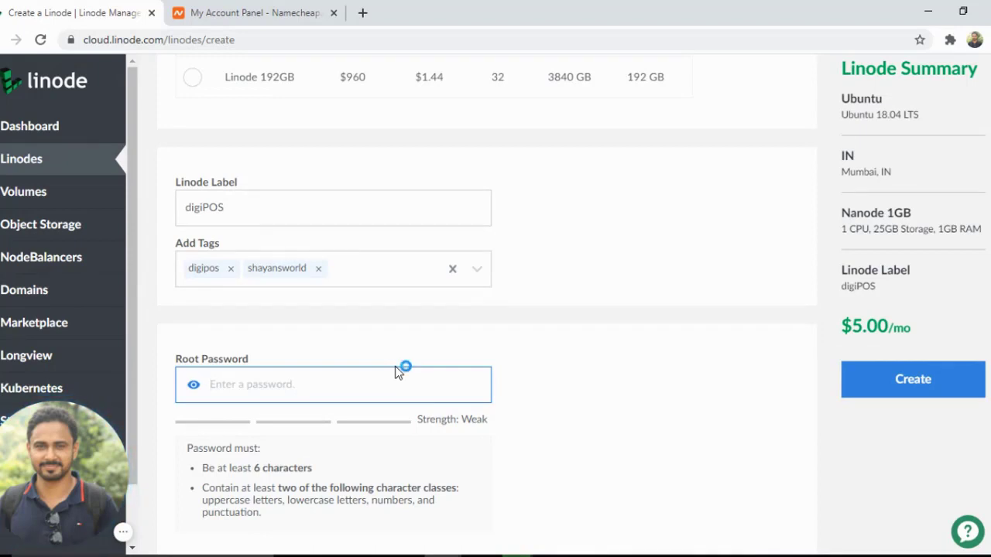
{"action": "type", "text": "••••"}
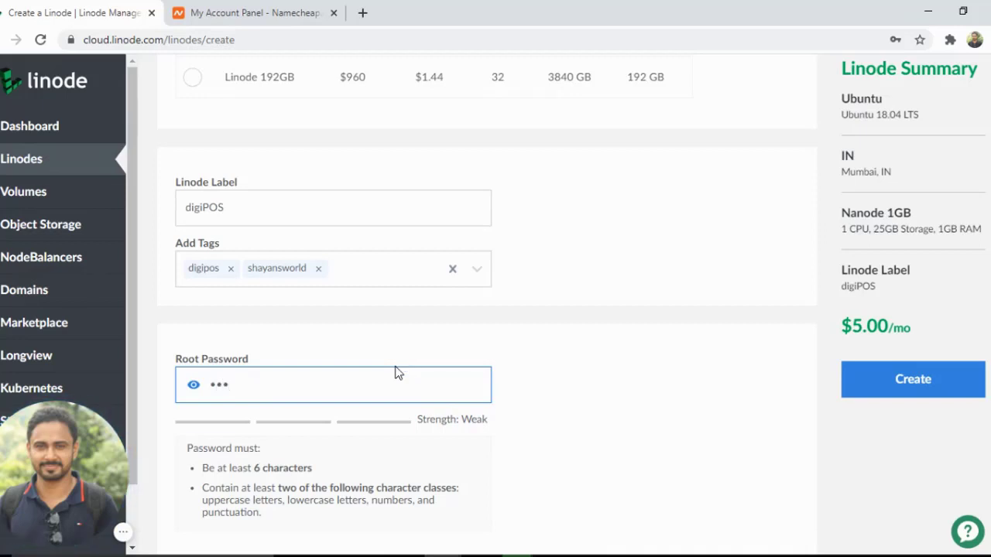
{"action": "type", "text": "•••••"}
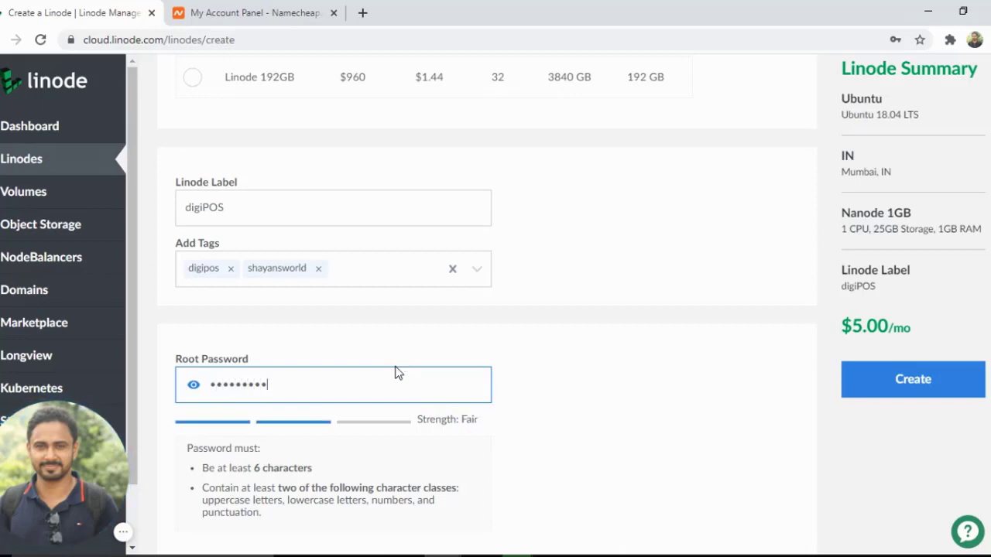
{"action": "scroll", "coordinate": [604, 360], "scroll_direction": "down", "scroll_amount": 3}
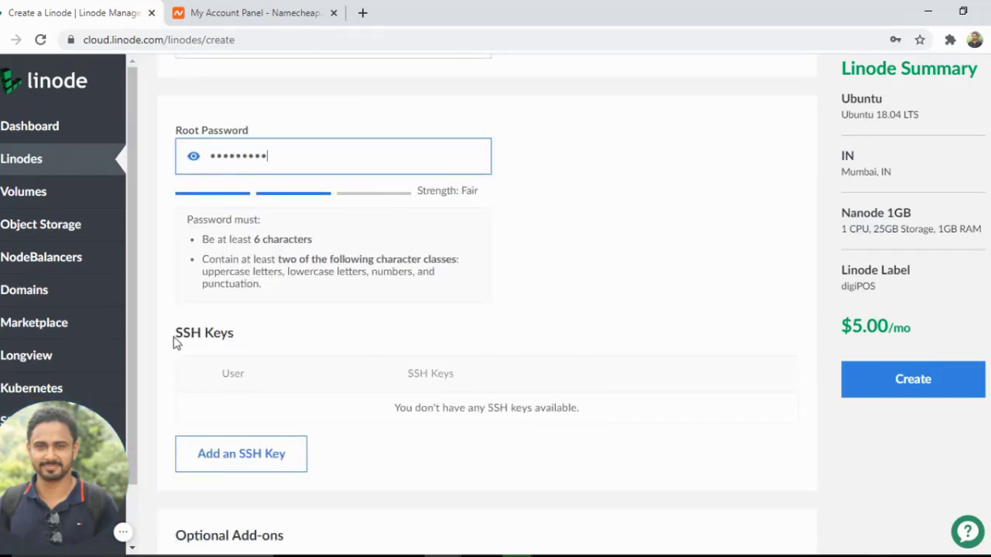
{"action": "scroll", "coordinate": [261, 400], "scroll_direction": "down", "scroll_amount": 1}
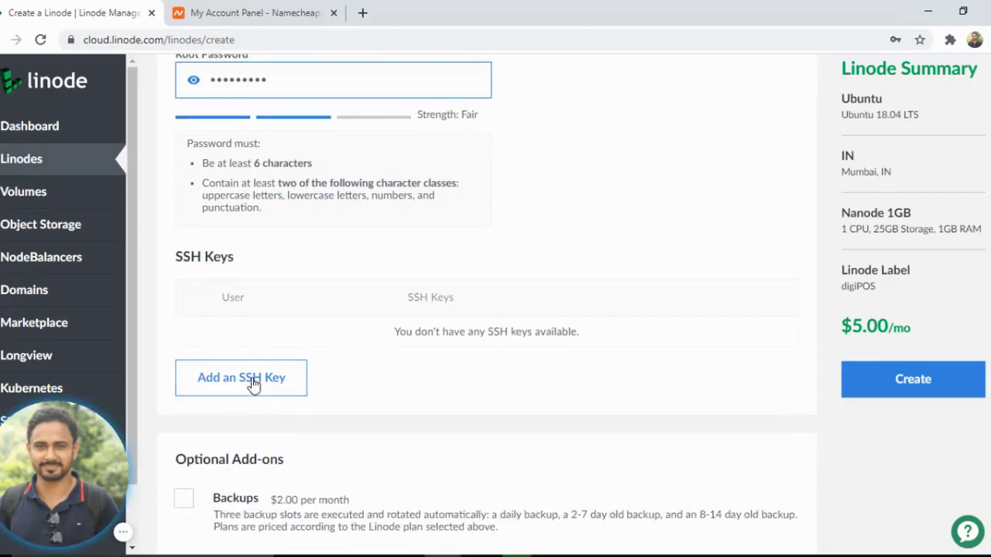
Review the Linode summary of image, region, plan, label and monthly price before creating it
{"action": "scroll", "coordinate": [332, 312], "scroll_direction": "down", "scroll_amount": 1}
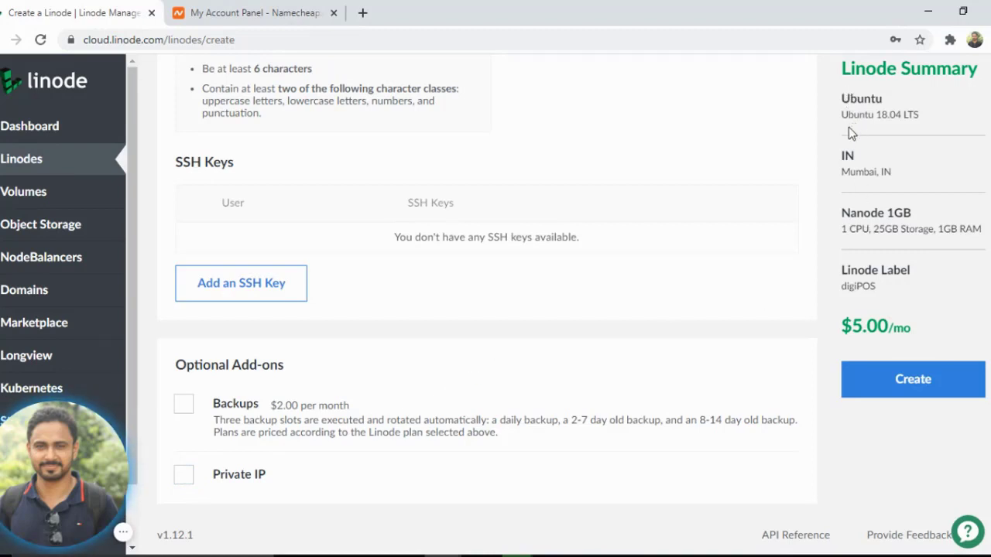
{"action": "left_click_drag", "start_coordinate": [842, 113], "coordinate": [906, 116]}
{"action": "left_click", "coordinate": [906, 116]}
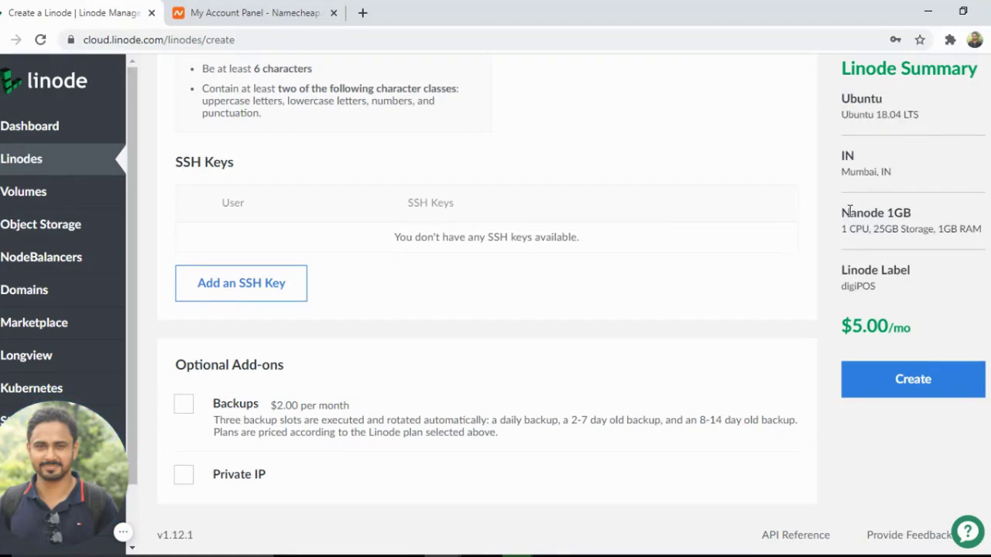
{"action": "left_click", "coordinate": [906, 222]}
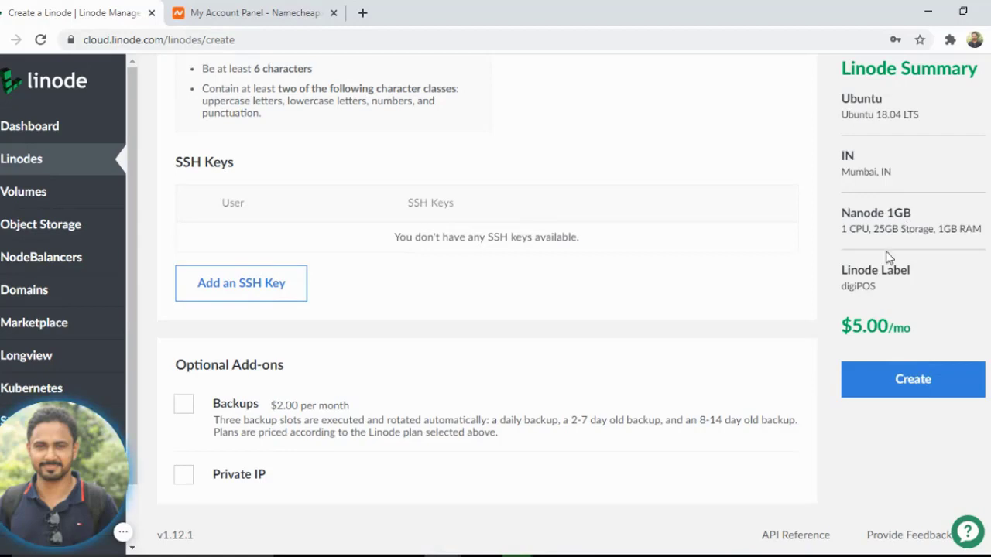
{"action": "double_click", "coordinate": [854, 290]}
{"action": "left_click_drag", "start_coordinate": [854, 328], "coordinate": [883, 329]}
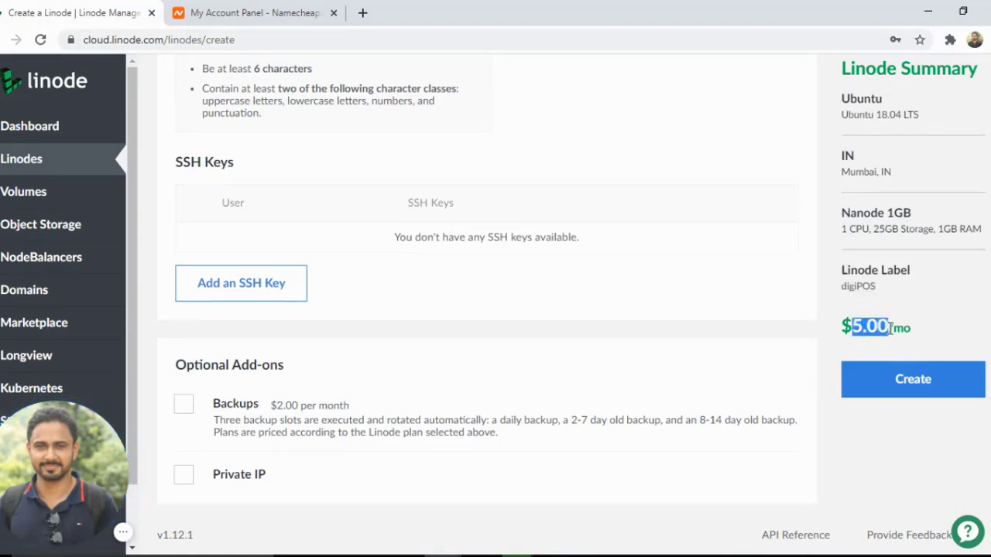
Create the Linode and decline the browser's offer to save the root password
{"action": "left_click", "coordinate": [919, 337]}
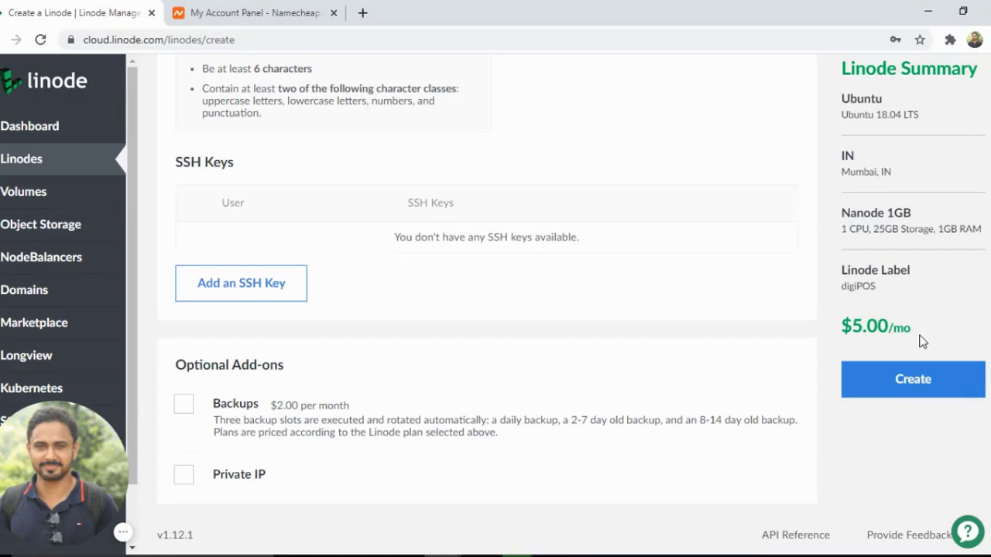
{"action": "left_click", "coordinate": [910, 380]}
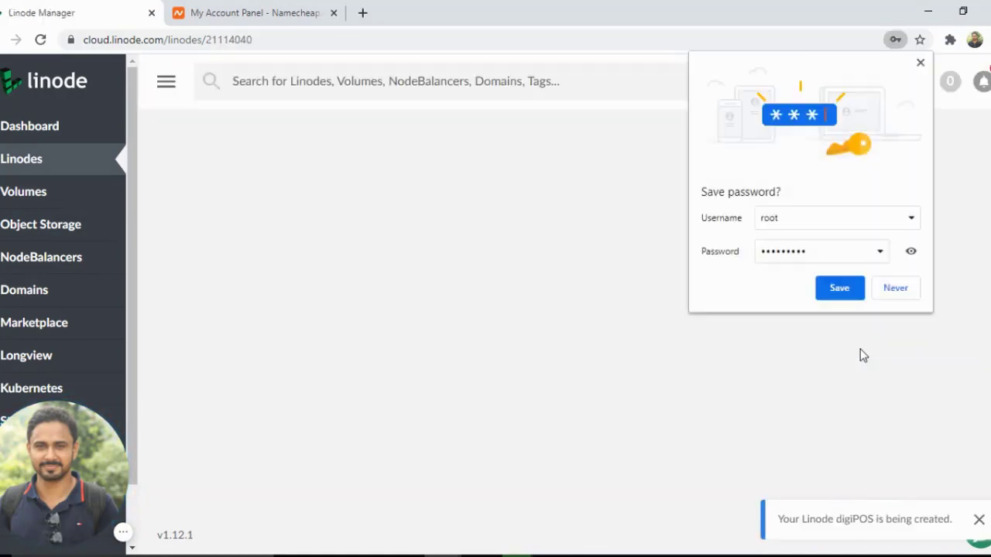
{"action": "left_click", "coordinate": [894, 293]}
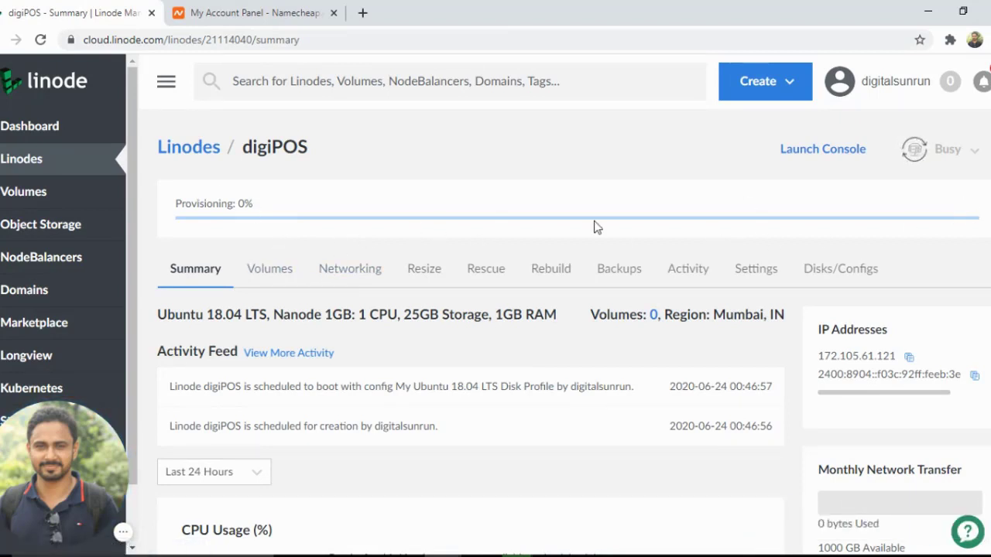
Examine the new digiPOS Linode's summary page while it provisions and boots
{"action": "double_click", "coordinate": [178, 203]}
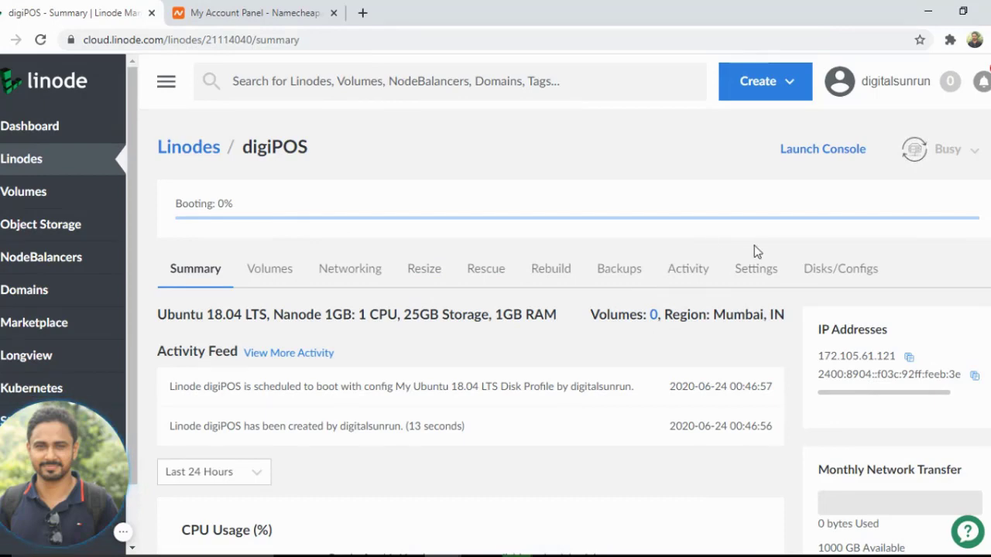
{"action": "scroll", "coordinate": [779, 257], "scroll_direction": "down", "scroll_amount": 2}
{"action": "scroll", "coordinate": [779, 257], "scroll_direction": "up", "scroll_amount": 2}
{"action": "scroll", "coordinate": [367, 337], "scroll_direction": "down", "scroll_amount": 2}
{"action": "scroll", "coordinate": [323, 343], "scroll_direction": "down", "scroll_amount": 2}
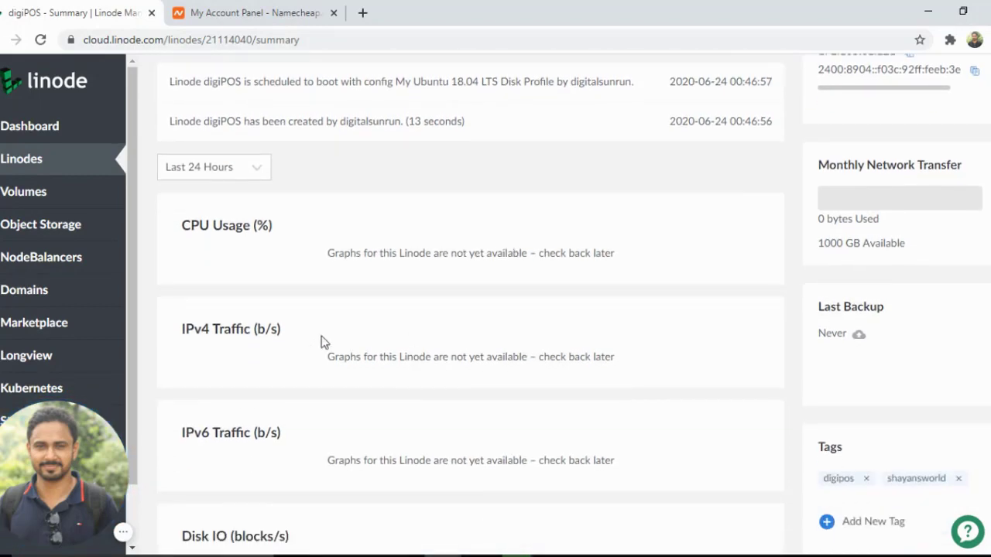
{"action": "scroll", "coordinate": [238, 363], "scroll_direction": "down", "scroll_amount": 2}
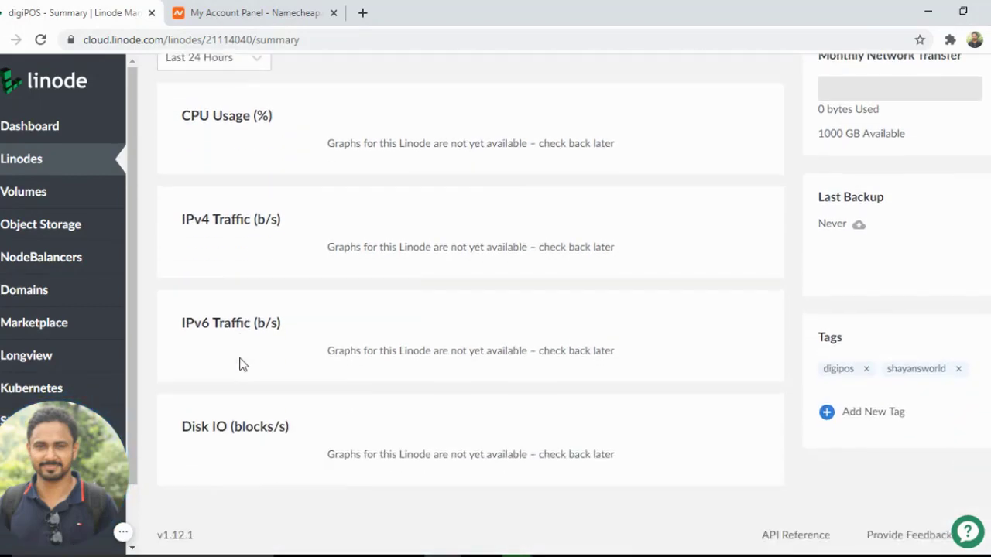
{"action": "scroll", "coordinate": [248, 350], "scroll_direction": "up", "scroll_amount": 5}
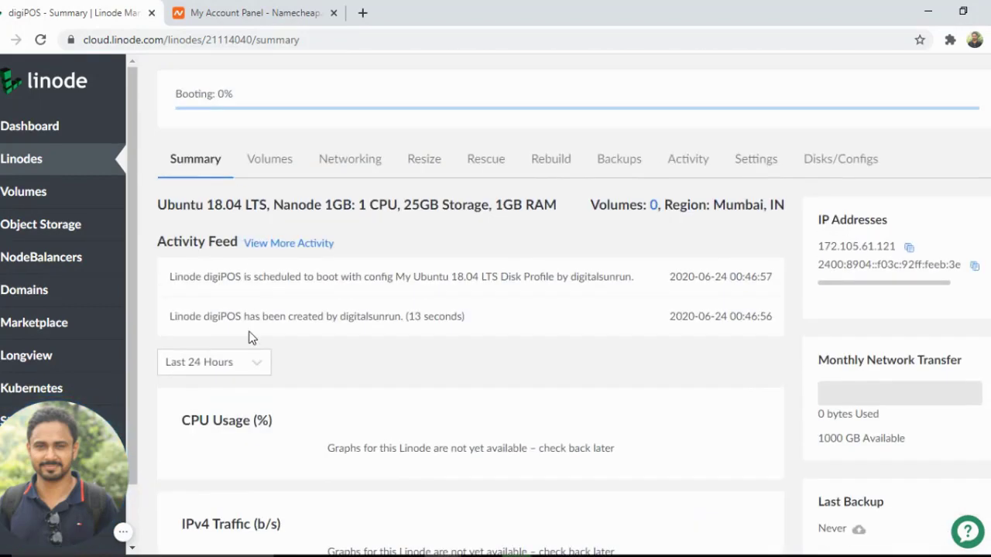
Open the Linode's Volumes tab and inspect the Add a Volume form without submitting it
{"action": "left_click", "coordinate": [275, 160]}
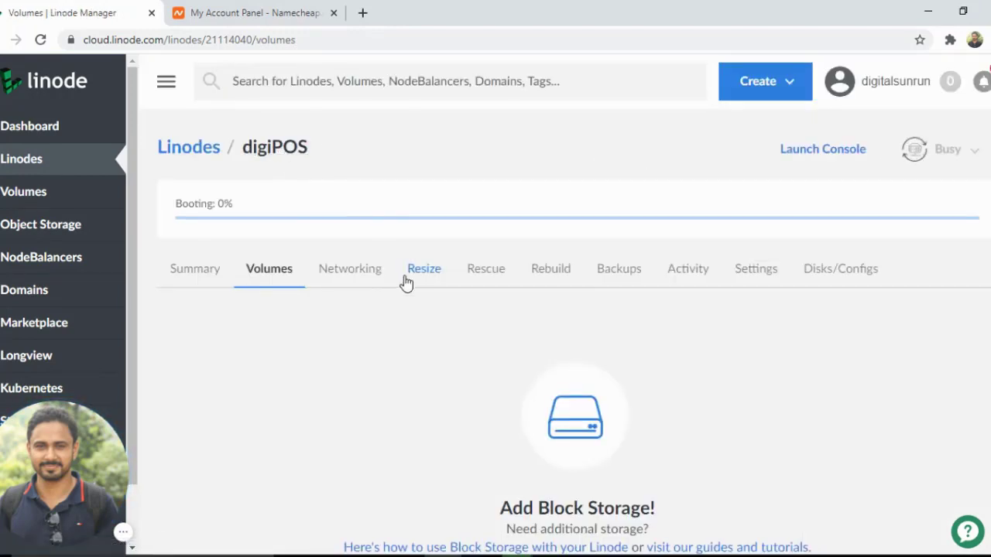
{"action": "scroll", "coordinate": [445, 318], "scroll_direction": "down", "scroll_amount": 3}
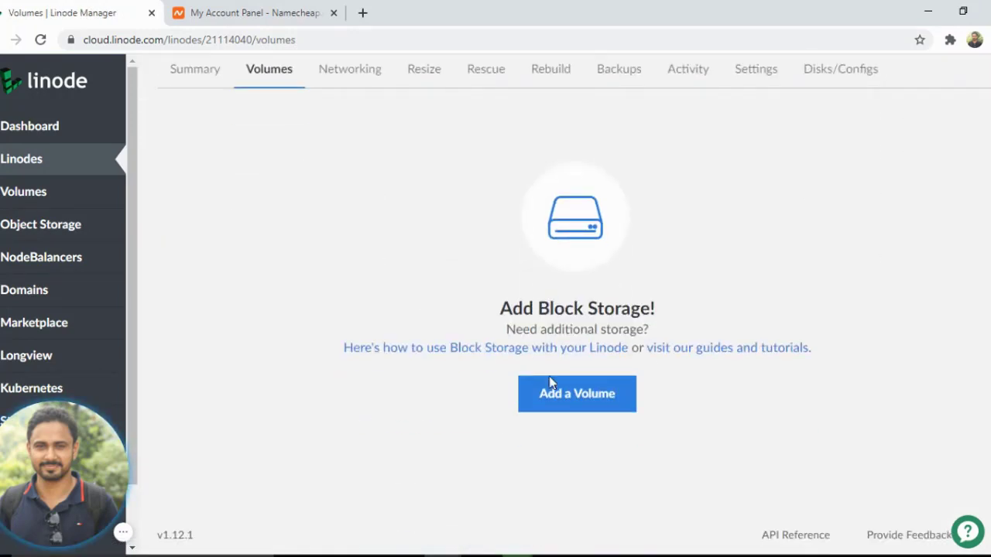
{"action": "left_click", "coordinate": [603, 395]}
{"action": "scroll", "coordinate": [774, 372], "scroll_direction": "down", "scroll_amount": 2}
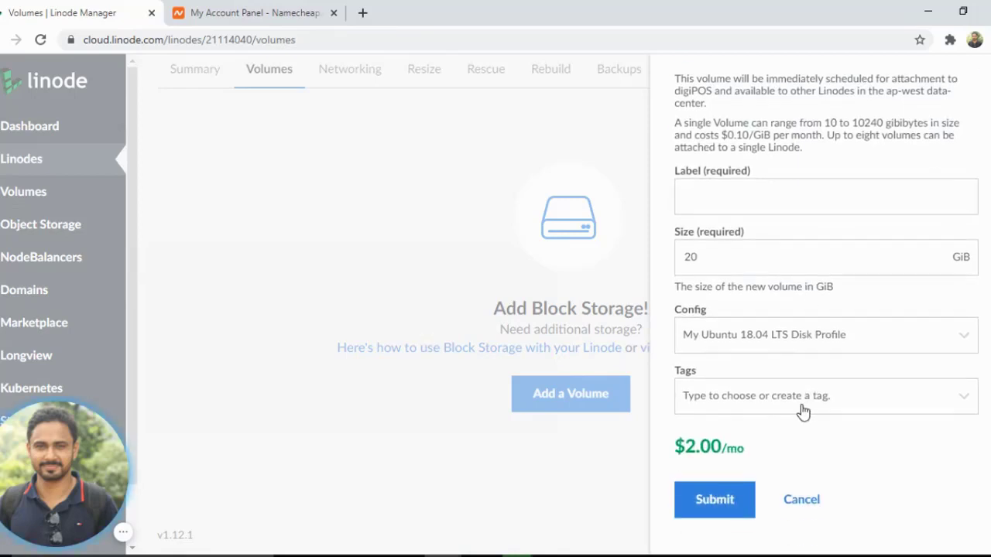
{"action": "left_click", "coordinate": [796, 498]}
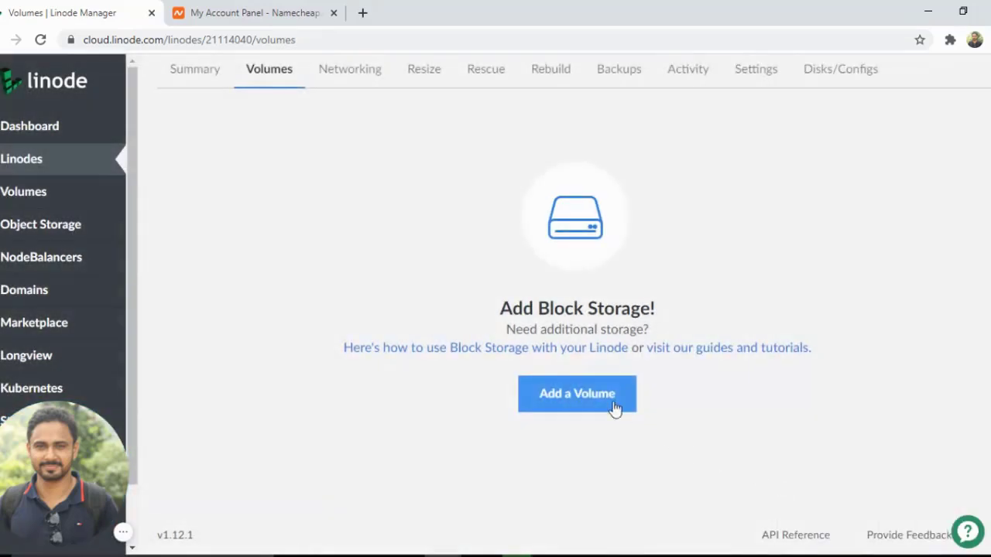
{"action": "scroll", "coordinate": [613, 408], "scroll_direction": "up", "scroll_amount": 2}
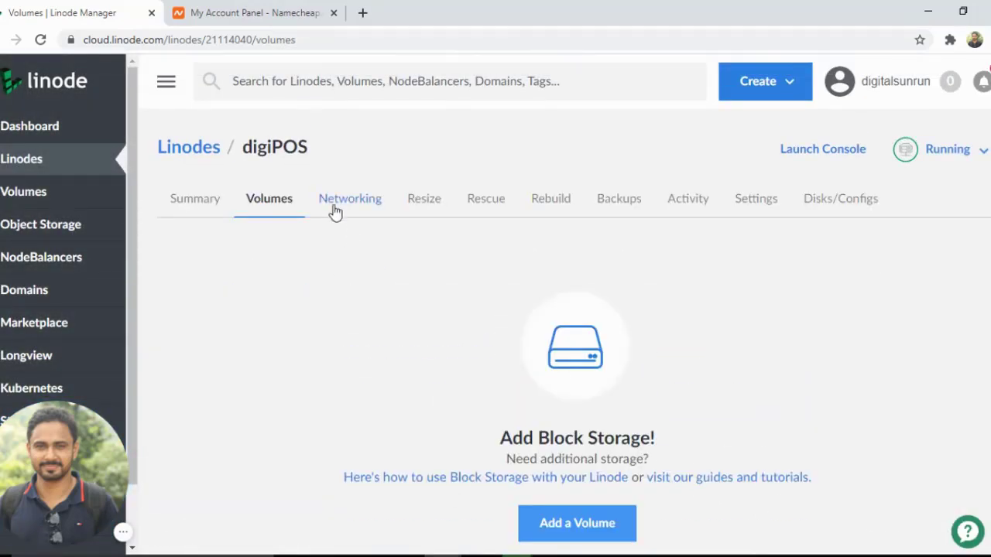
{"action": "left_click", "coordinate": [983, 152]}
{"action": "left_click", "coordinate": [868, 246]}
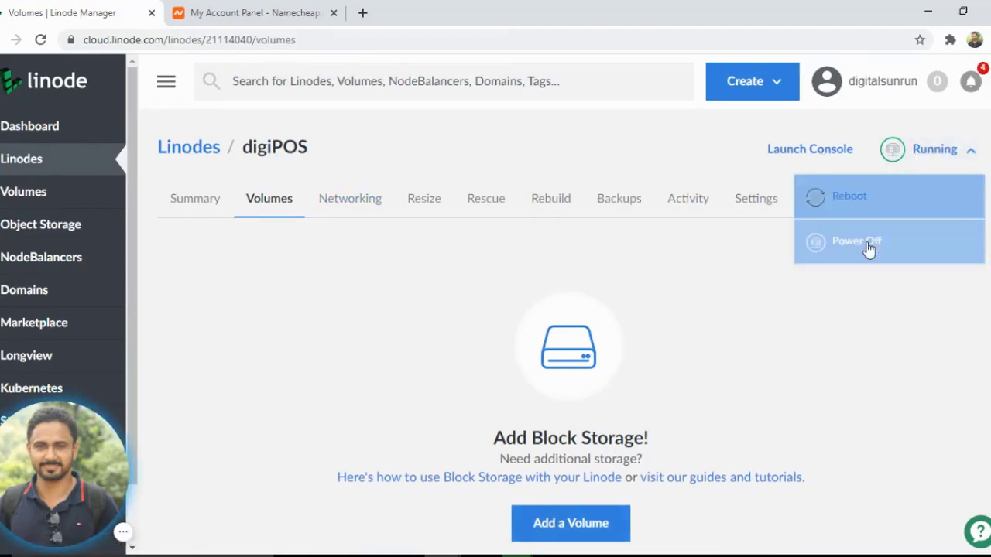
{"action": "left_click", "coordinate": [693, 158]}
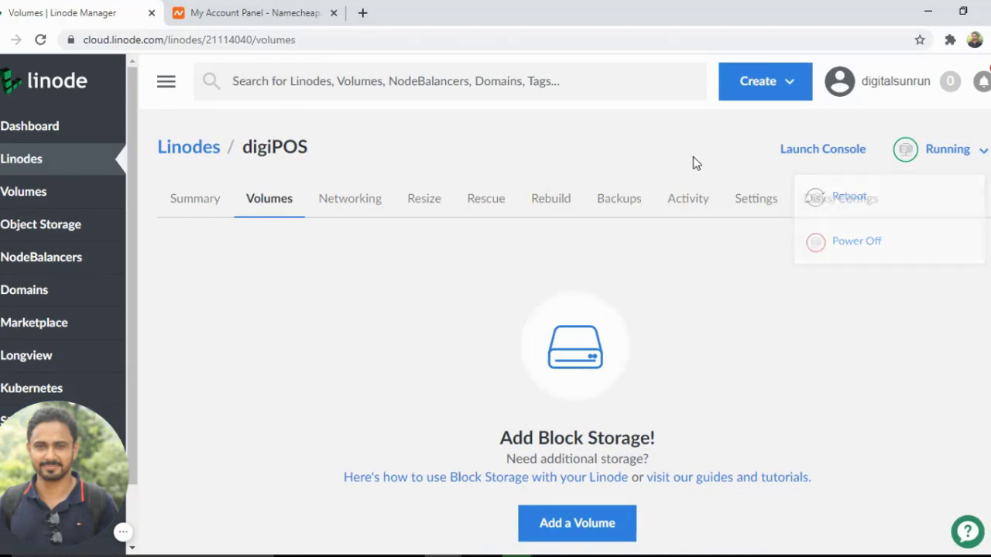
On the Networking tab, copy the SSH access command and select the public IPv4 address 172.105.61.121
{"action": "left_click", "coordinate": [366, 200]}
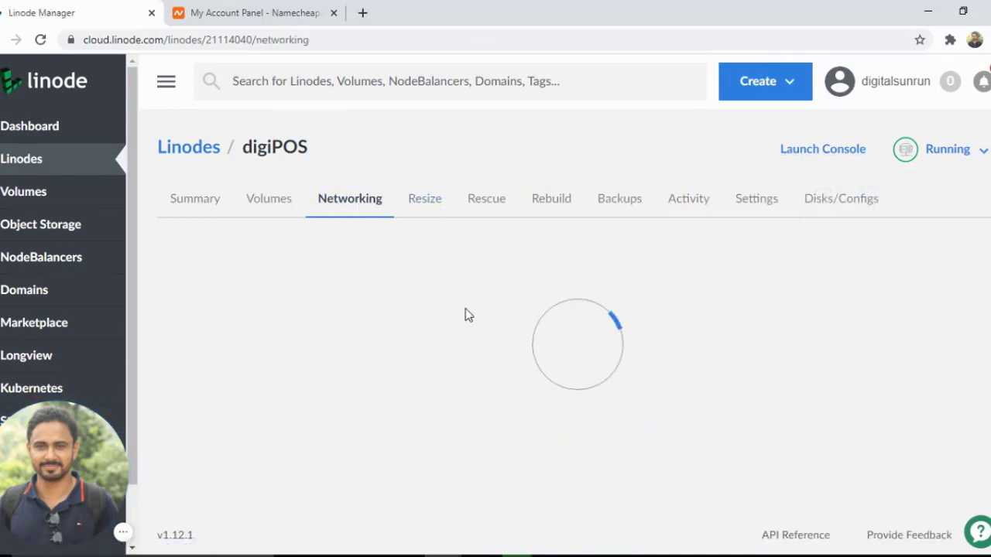
{"action": "scroll", "coordinate": [467, 314], "scroll_direction": "down", "scroll_amount": 1}
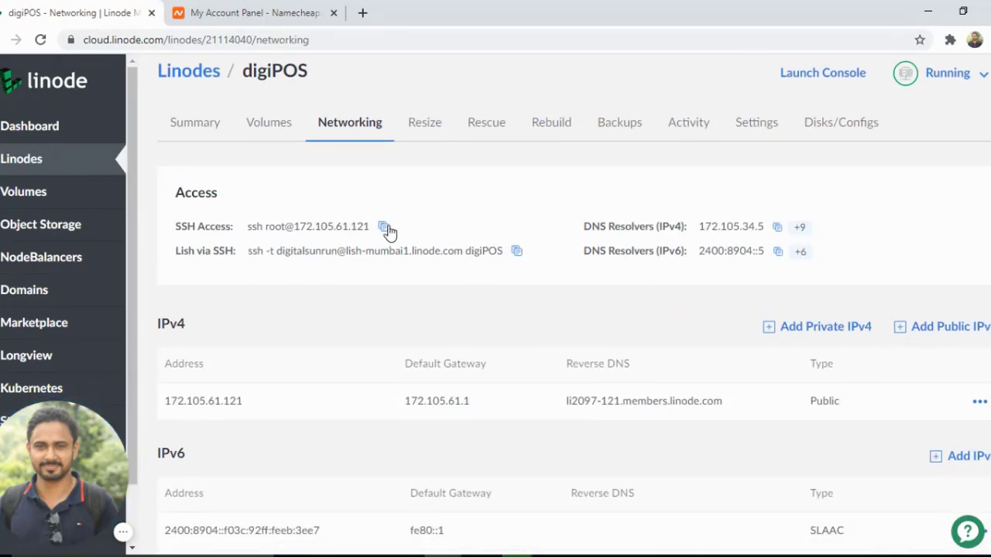
{"action": "left_click", "coordinate": [383, 226]}
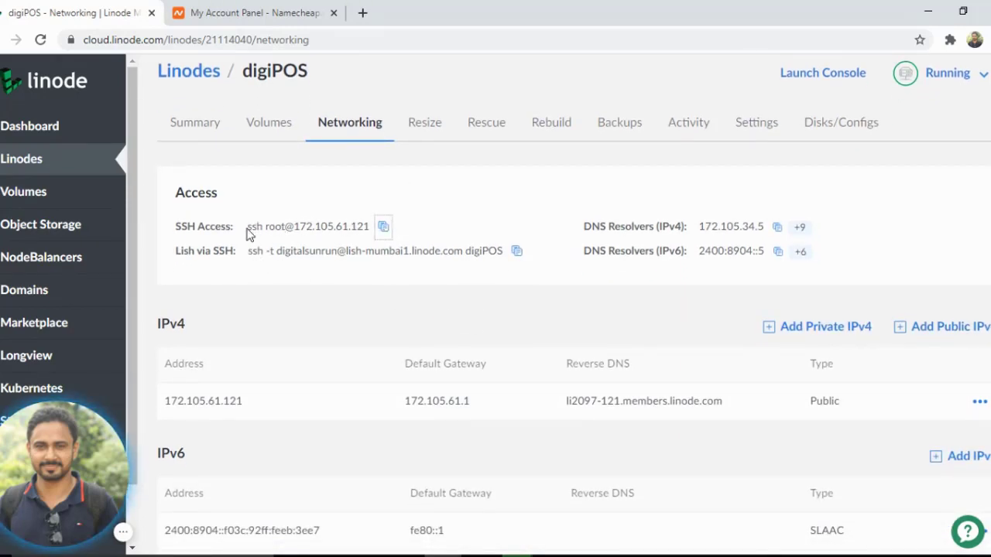
{"action": "left_click_drag", "start_coordinate": [249, 235], "coordinate": [370, 237]}
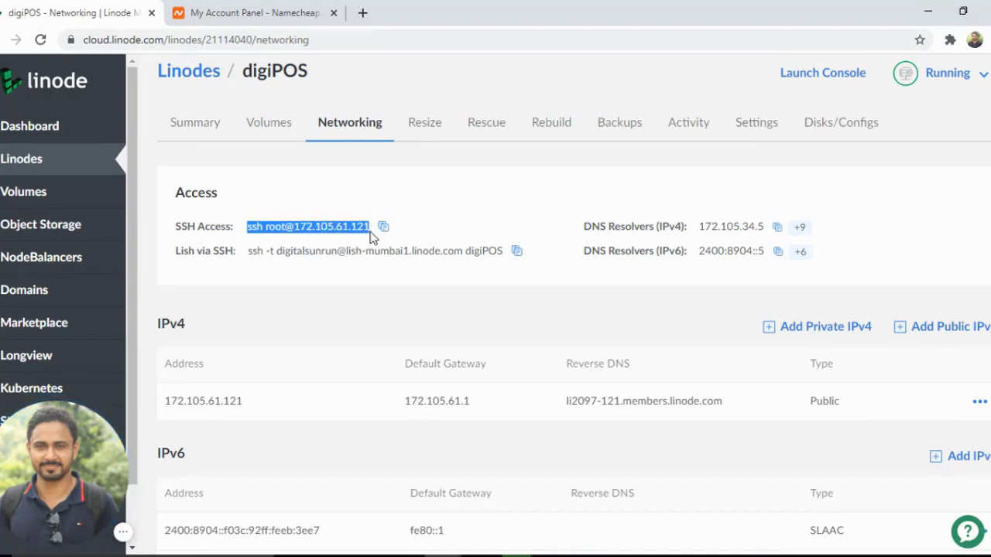
{"action": "left_click", "coordinate": [417, 252]}
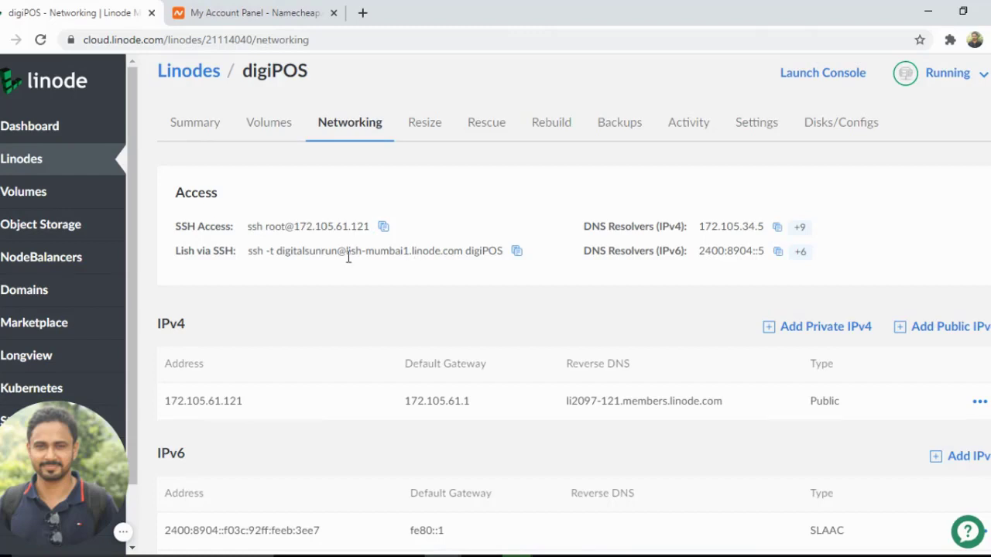
{"action": "scroll", "coordinate": [670, 289], "scroll_direction": "down", "scroll_amount": 2}
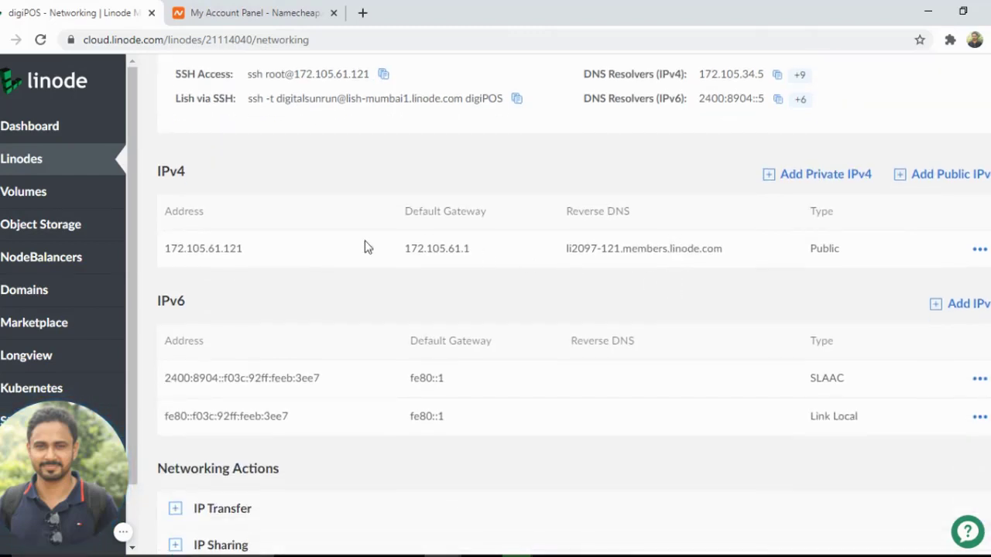
{"action": "double_click", "coordinate": [235, 247]}
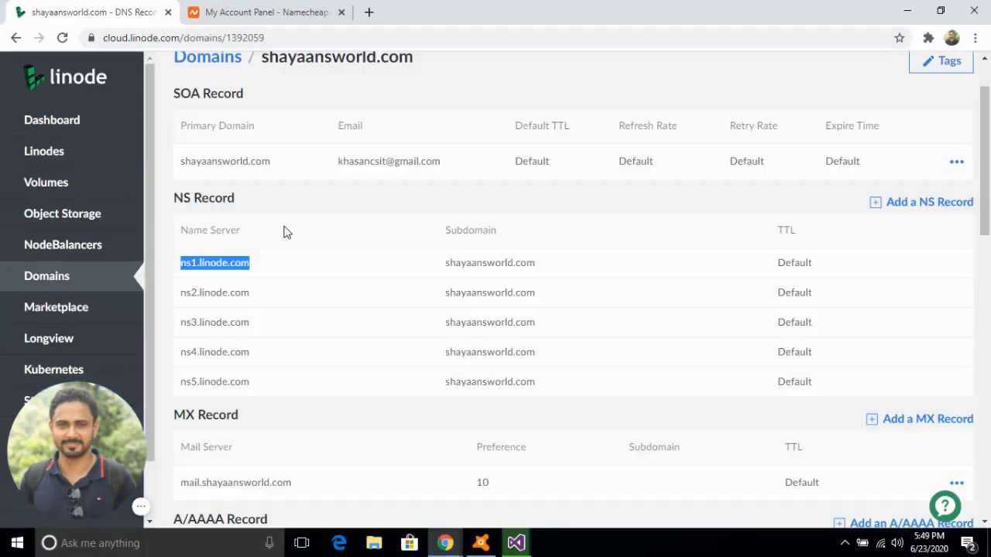